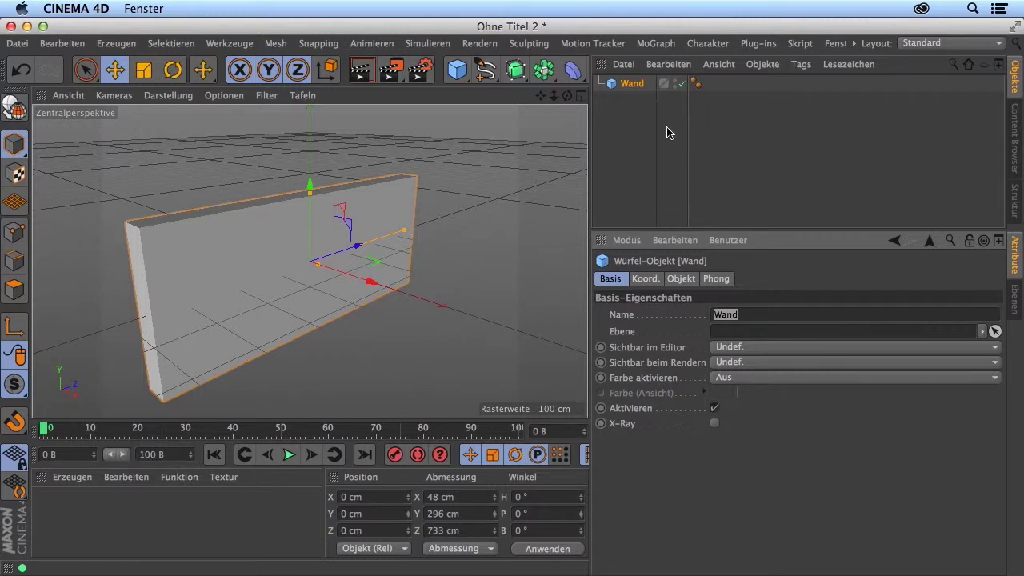
- Add the Wand cube to a new layer with 'Zu neuer Ebene hinzufügen' from its layer column
{"action": "left_click", "coordinate": [663, 85]}
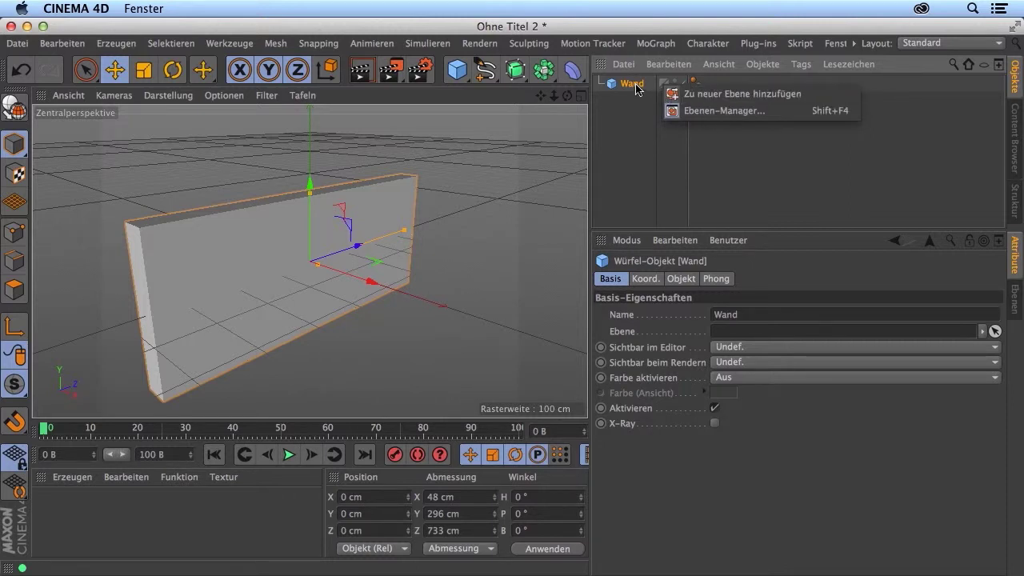
{"action": "left_click", "coordinate": [783, 96]}
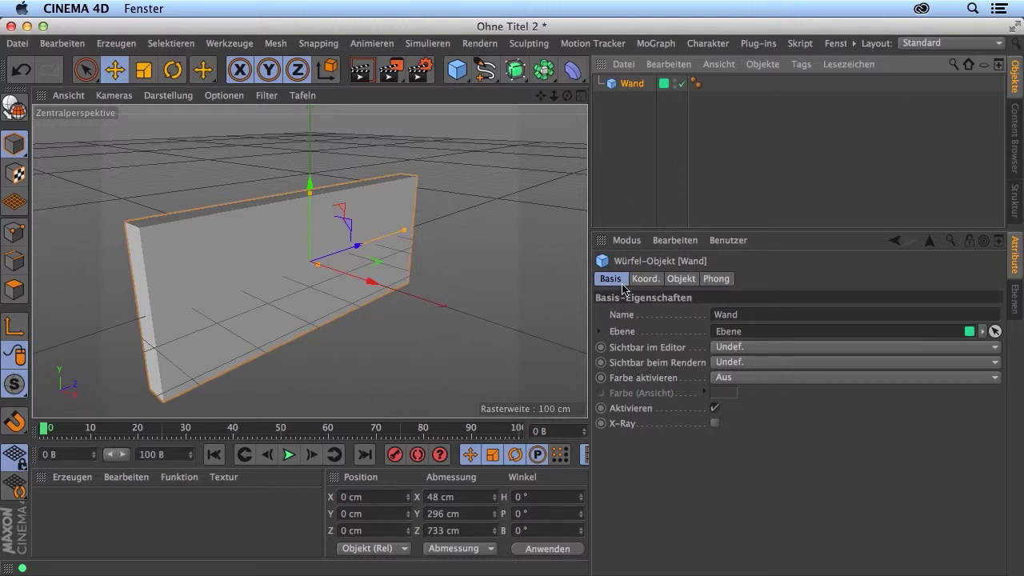
- Expand the layer properties and rename Wand's layer to 'Wände'
{"action": "left_click", "coordinate": [599, 332]}
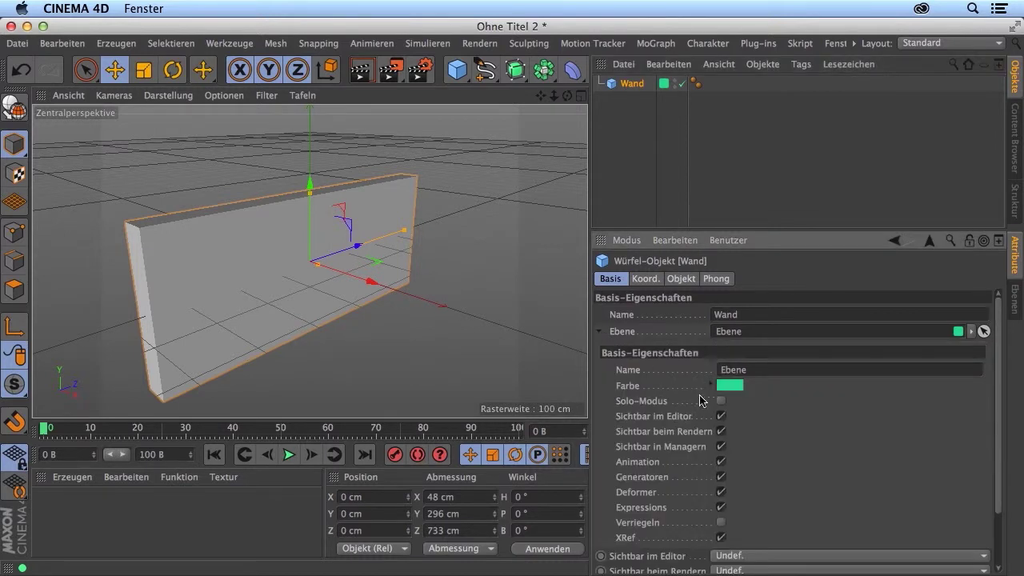
{"action": "left_click_drag", "start_coordinate": [798, 231], "coordinate": [797, 159]}
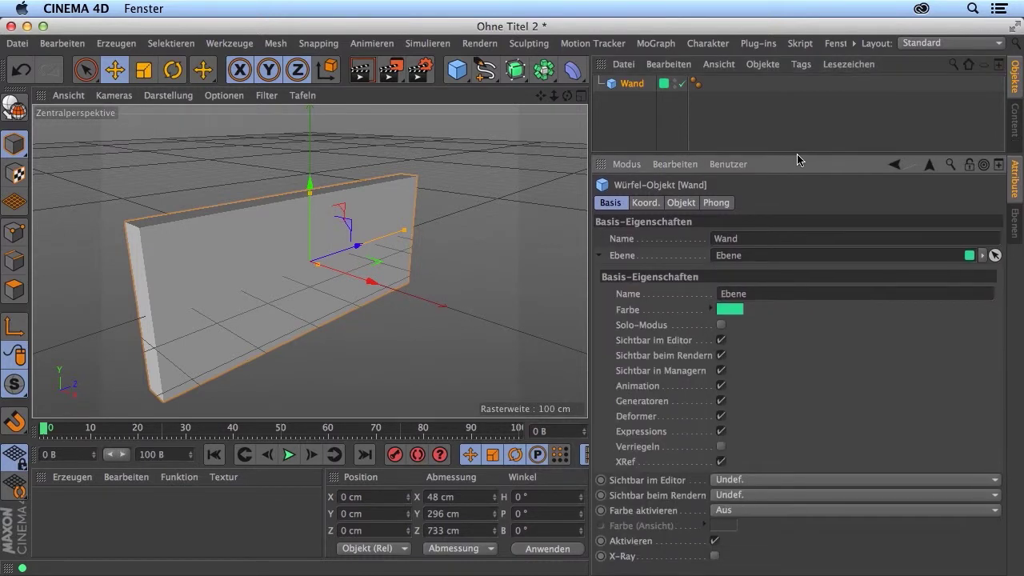
{"action": "key", "text": "super+a"}
{"action": "type", "text": "Wände"}
{"action": "key", "text": "Return"}
- Change the Wände layer colour from green to blue (R 0, G 0, B 255)
{"action": "left_click", "coordinate": [709, 310]}
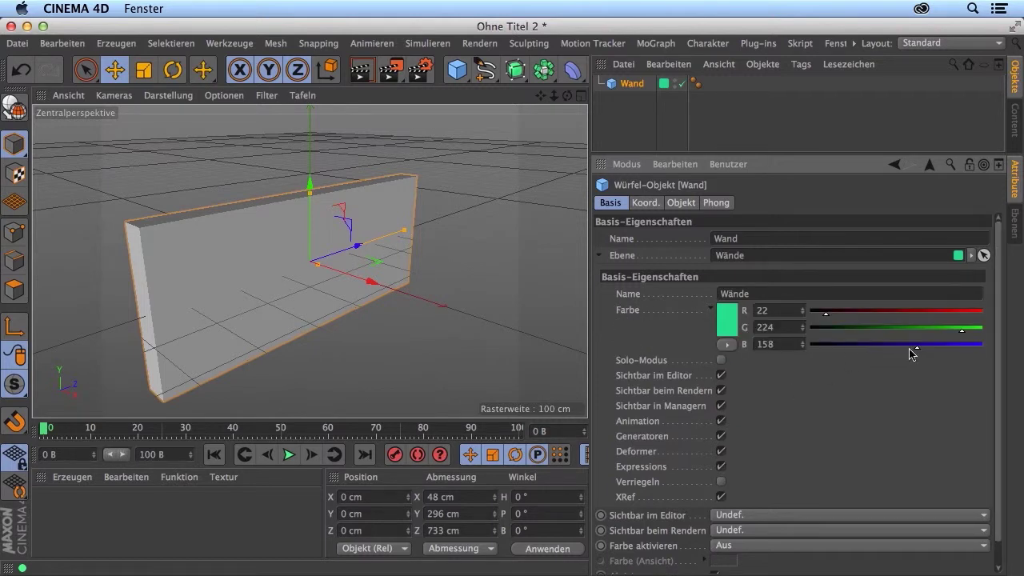
{"action": "mouse_move", "coordinate": [958, 348]}
{"action": "left_mouse_down"}
{"action": "mouse_move", "coordinate": [991, 347]}
{"action": "mouse_move", "coordinate": [811, 334]}
{"action": "mouse_move", "coordinate": [811, 311]}
{"action": "left_mouse_up"}
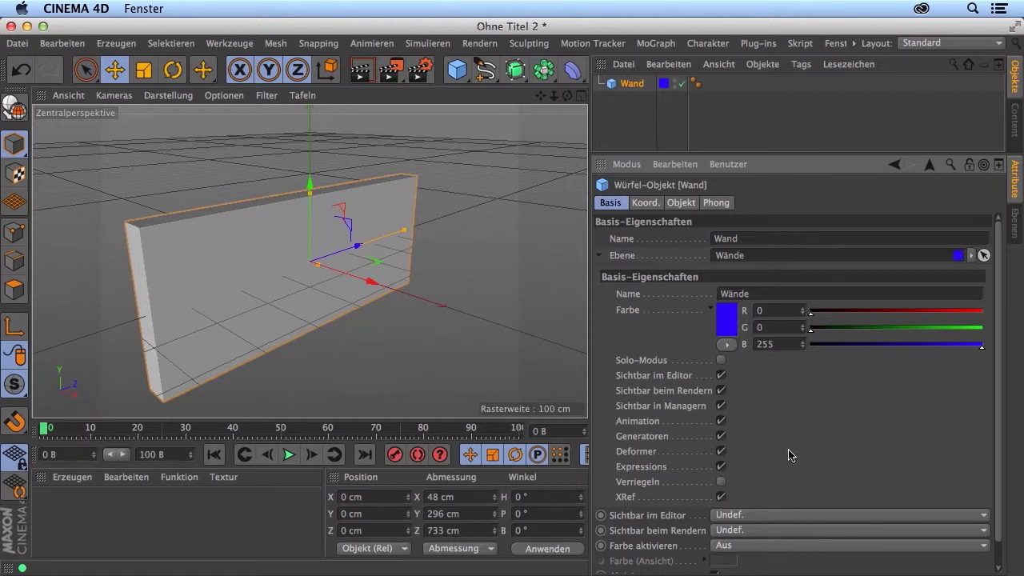
{"action": "left_click", "coordinate": [709, 309]}
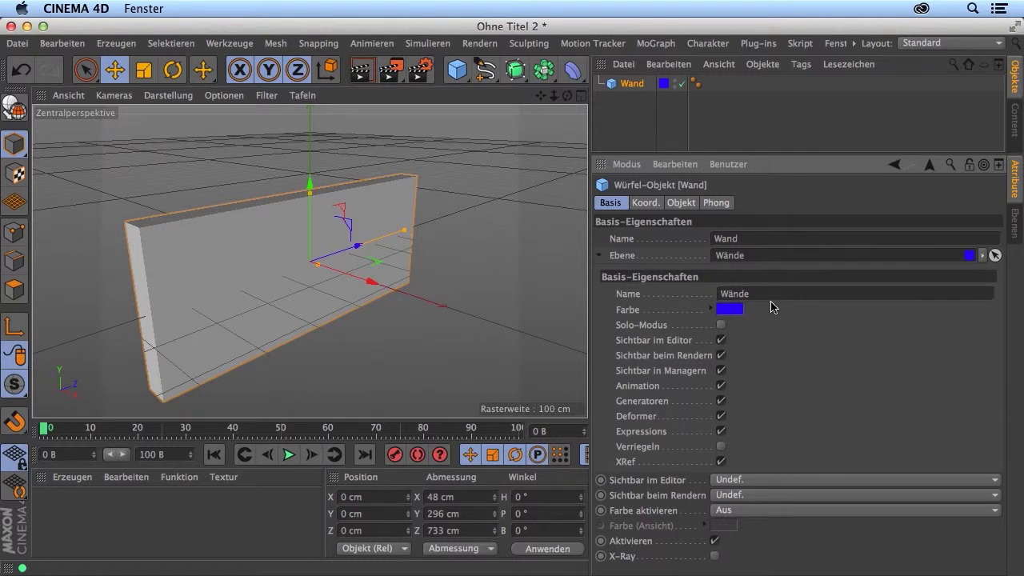
- Assign Wand's Phong tag to the Wände layer through its Basis Ebene menu, then deselect all
{"action": "left_click", "coordinate": [696, 83]}
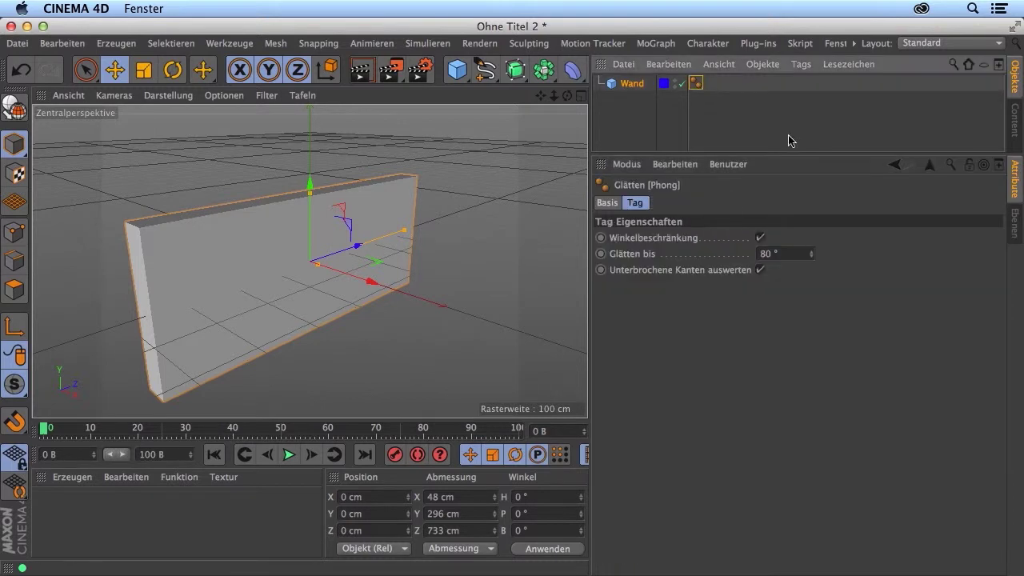
{"action": "left_click", "coordinate": [609, 206]}
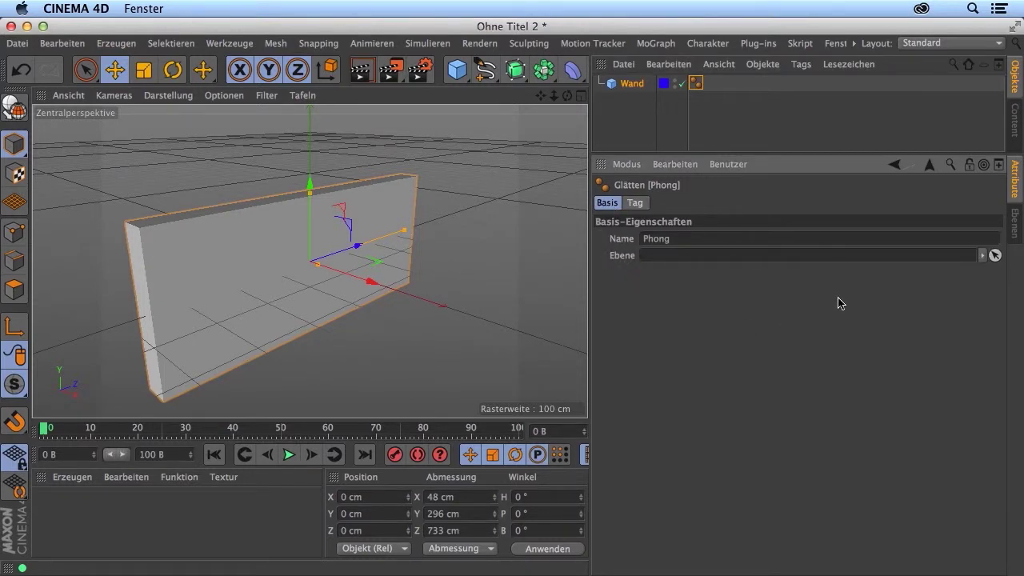
{"action": "left_click", "coordinate": [983, 256]}
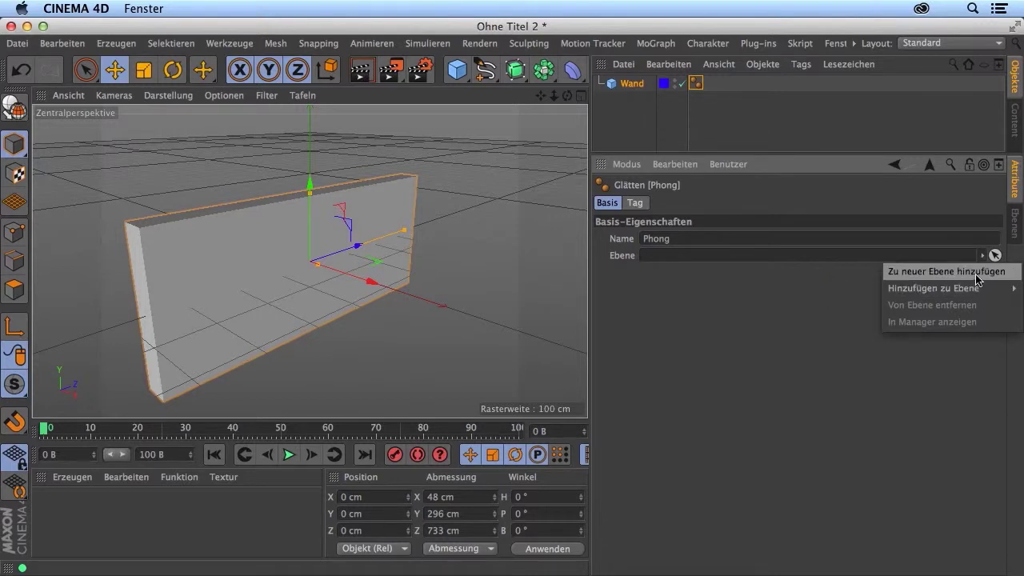
{"action": "mouse_move", "coordinate": [933, 288]}
{"action": "left_click", "coordinate": [859, 288]}
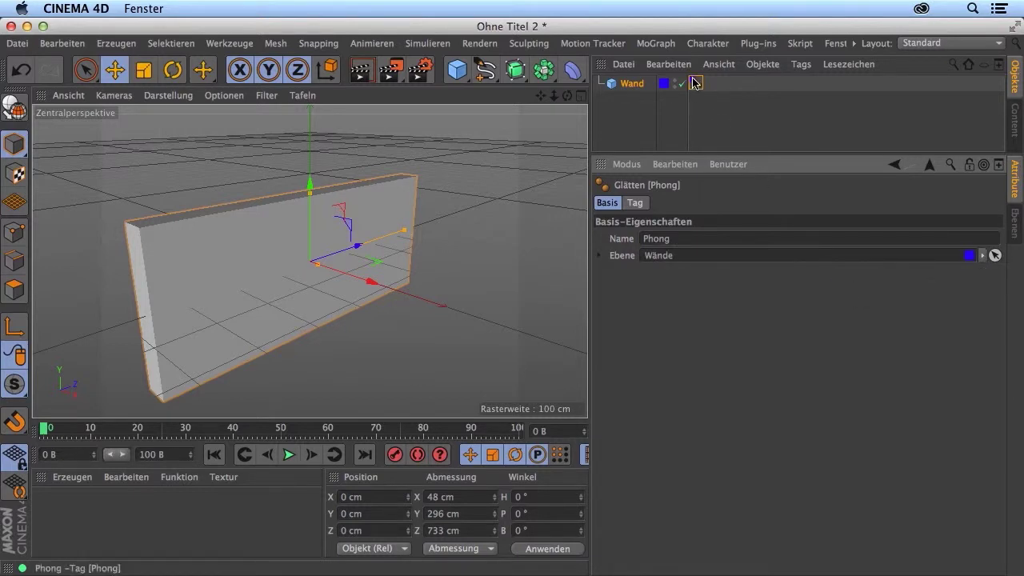
{"action": "left_click", "coordinate": [711, 103]}
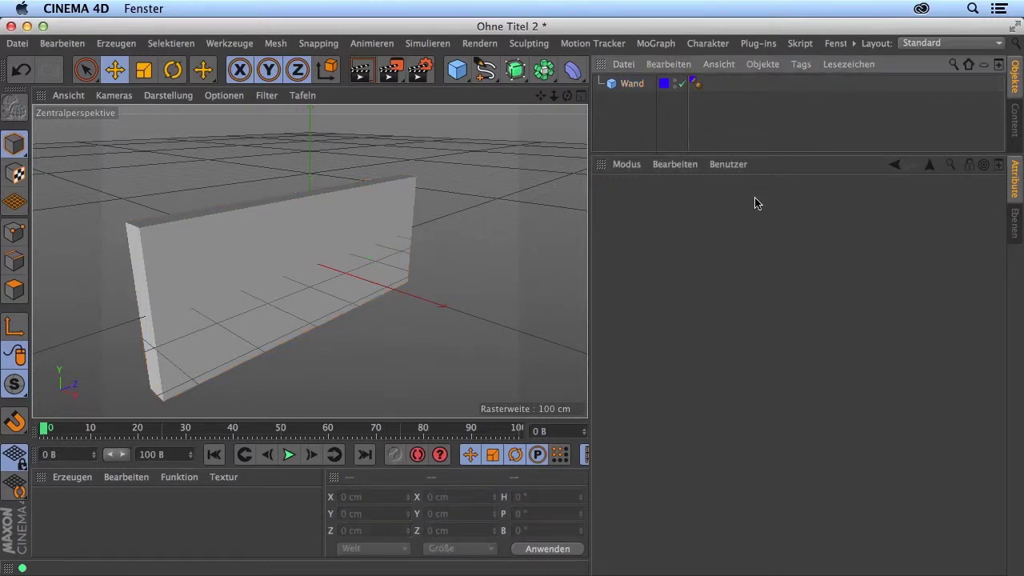
- Select the Wand object to show its attributes and Wände layer settings
{"action": "left_click", "coordinate": [631, 84]}
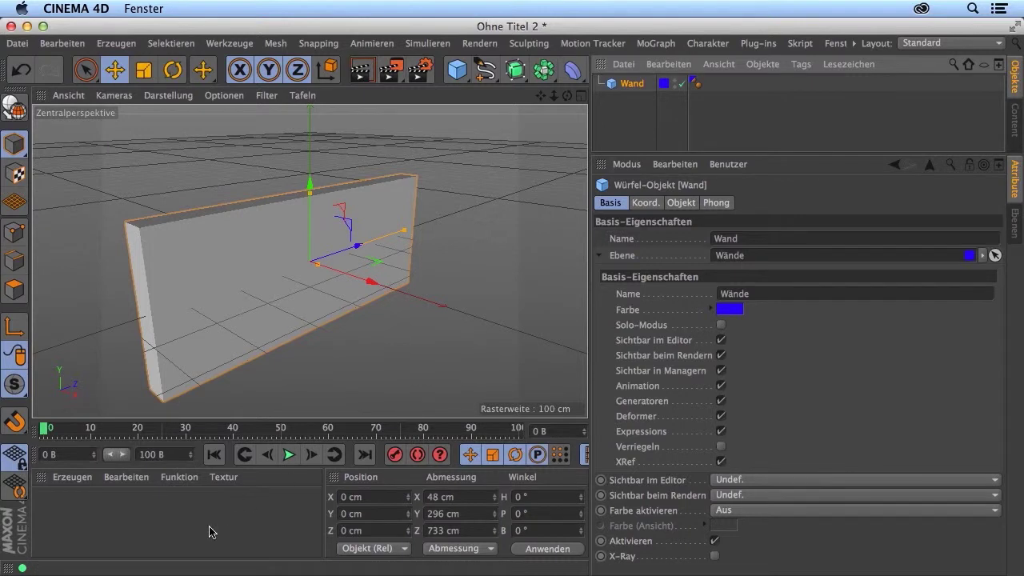
- Toggle the Wände layer's 'Sichtbar in Managern' off and on, then uncheck 'Sichtbar im Editor'
{"action": "left_click", "coordinate": [721, 371]}
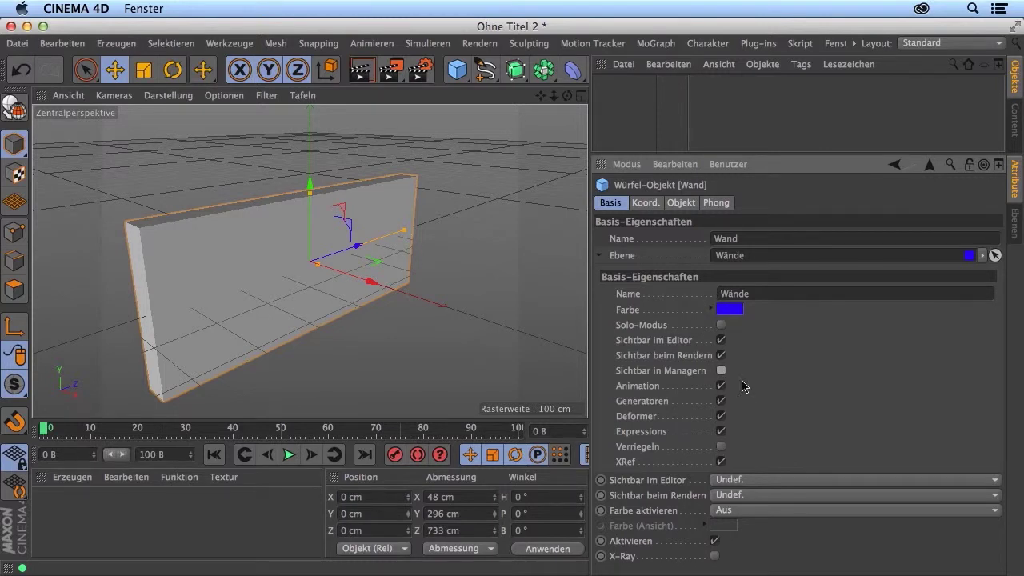
{"action": "left_click", "coordinate": [721, 370]}
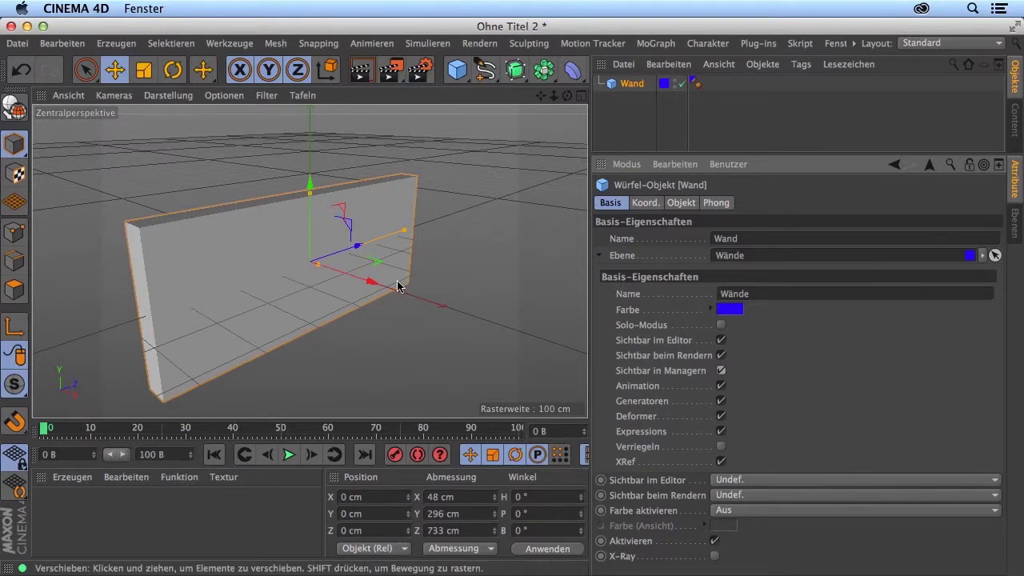
{"action": "left_click", "coordinate": [721, 340]}
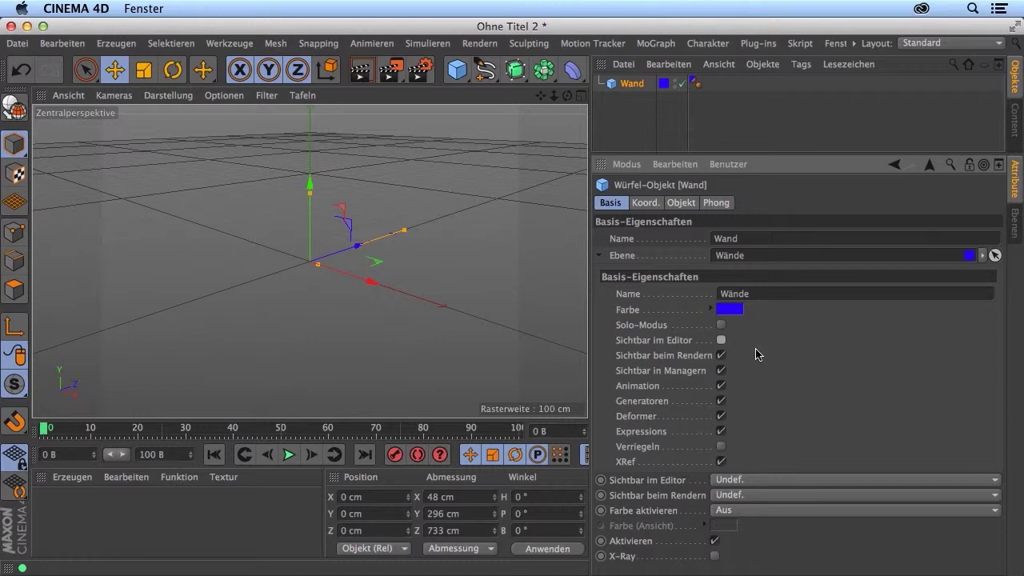
- Re-check 'Sichtbar im Editor', toggle 'Sichtbar beim Rendern' off and on, and test Animation and Generatoren
{"action": "left_click", "coordinate": [720, 340]}
{"action": "left_click", "coordinate": [647, 357]}
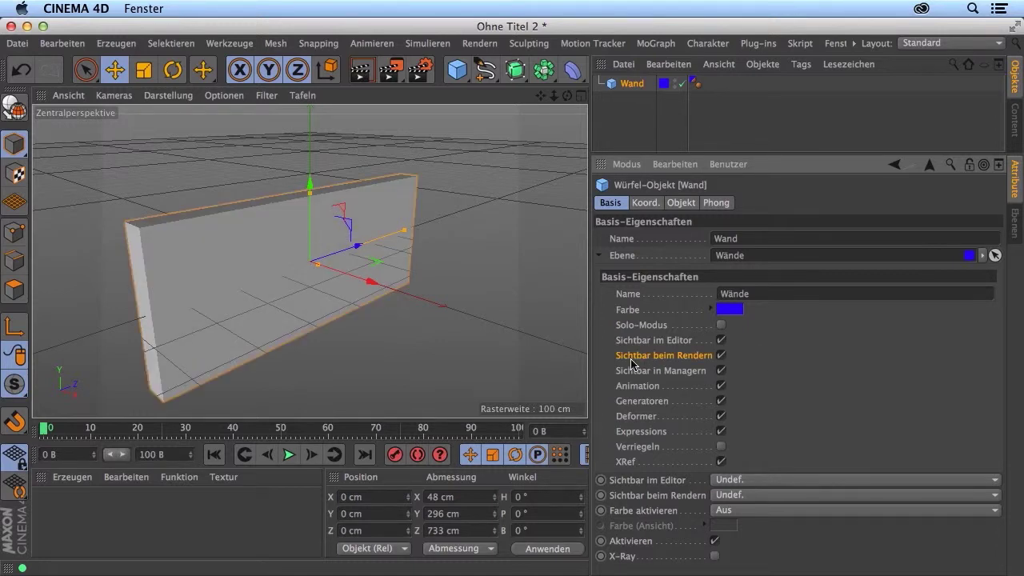
{"action": "left_click", "coordinate": [721, 356]}
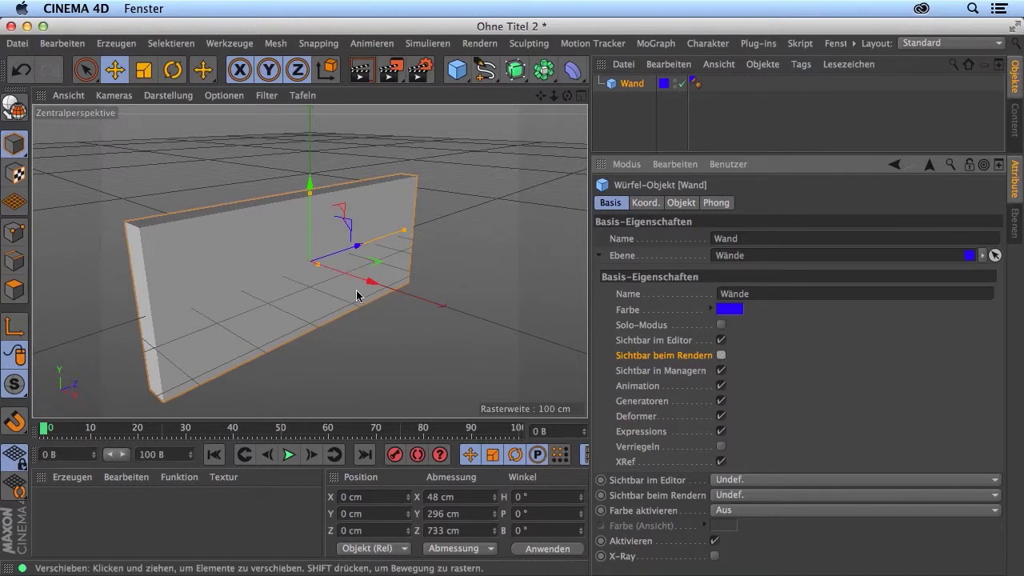
{"action": "left_click", "coordinate": [721, 355]}
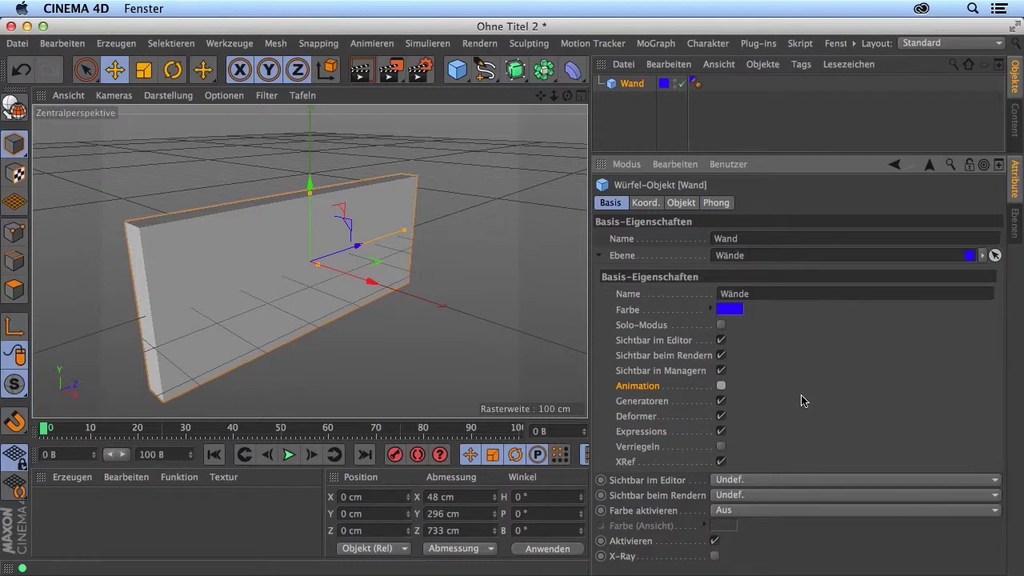
{"action": "left_click", "coordinate": [721, 385]}
{"action": "left_click", "coordinate": [639, 405]}
- Turn the Wände layer's Generatoren back on and toggle the Wand object off and on
{"action": "left_click_drag", "start_coordinate": [511, 296], "coordinate": [728, 352], "text": "alt"}
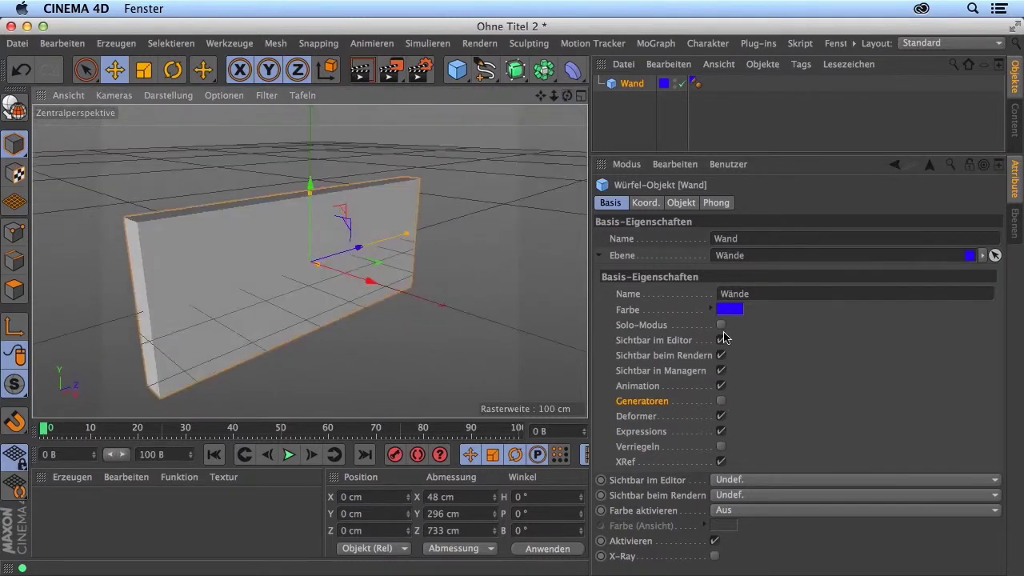
{"action": "left_click", "coordinate": [734, 403]}
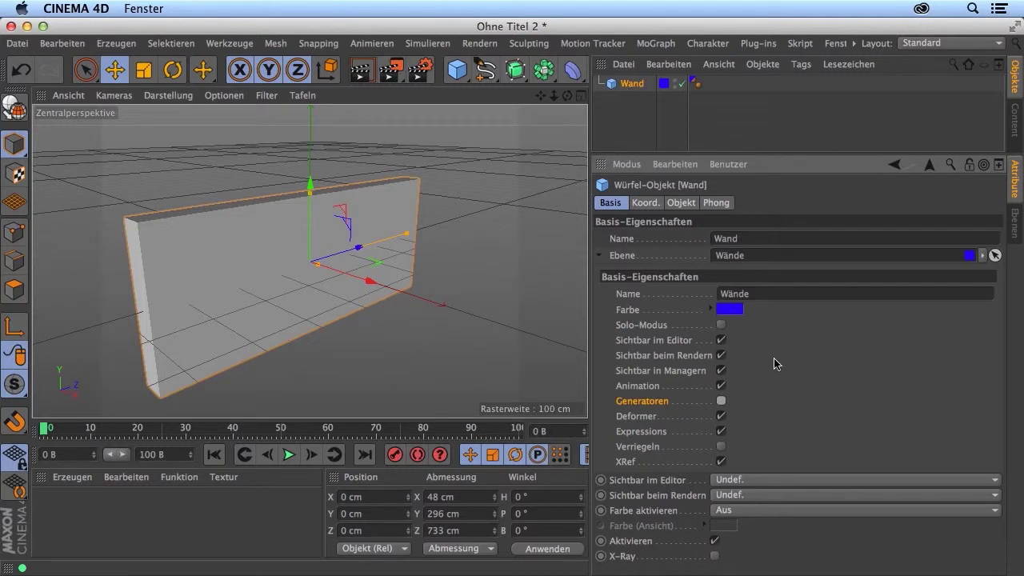
{"action": "left_click", "coordinate": [721, 401]}
{"action": "left_click", "coordinate": [682, 85]}
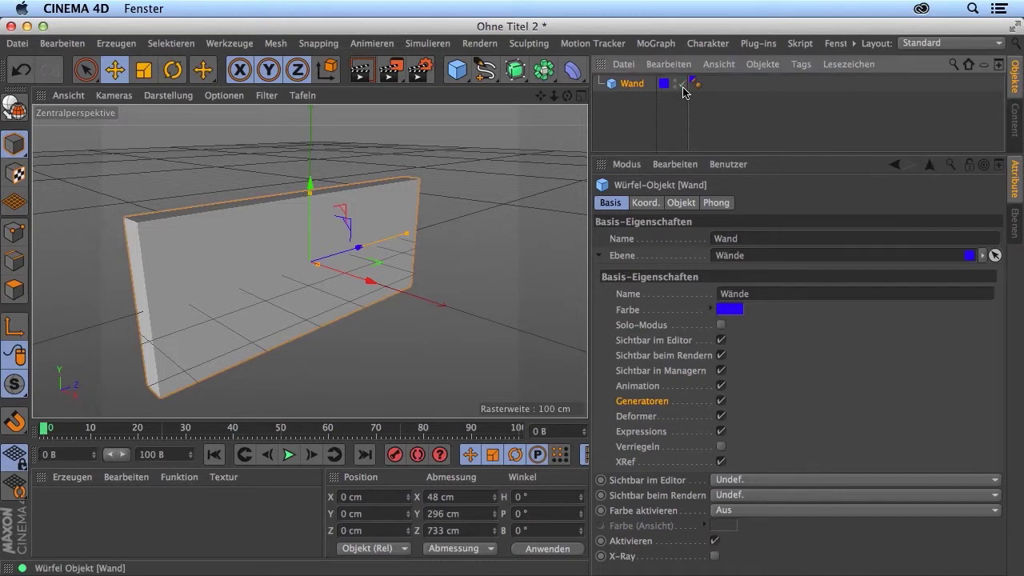
{"action": "left_click_drag", "start_coordinate": [558, 96], "coordinate": [511, 300]}
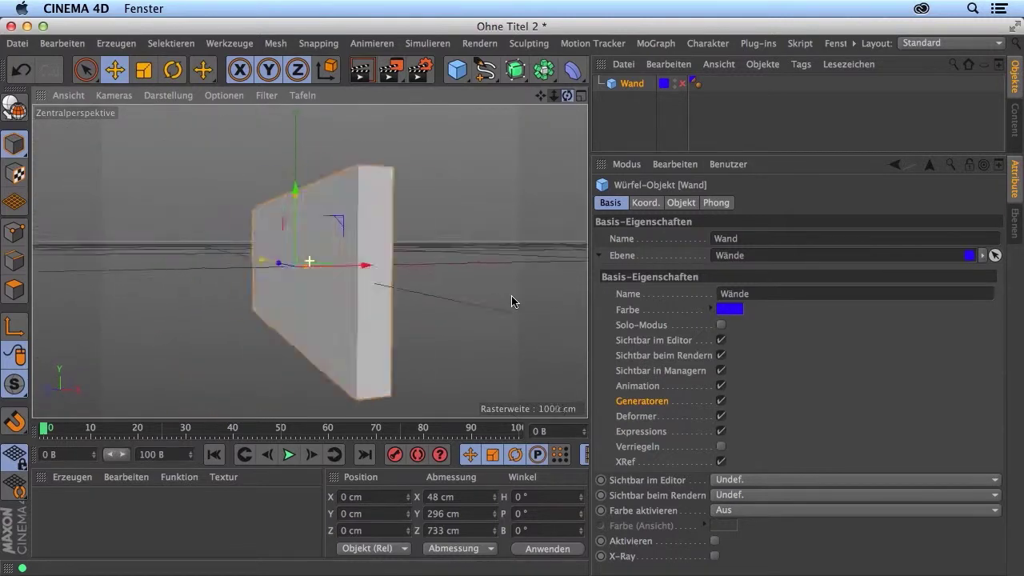
{"action": "left_click_drag", "start_coordinate": [512, 301], "coordinate": [511, 295]}
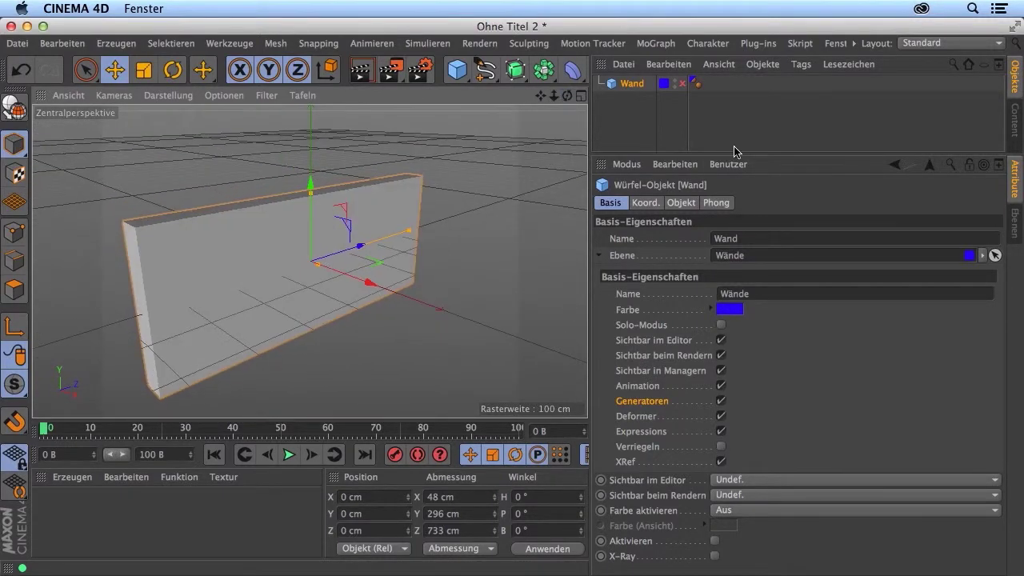
{"action": "left_click", "coordinate": [683, 84]}
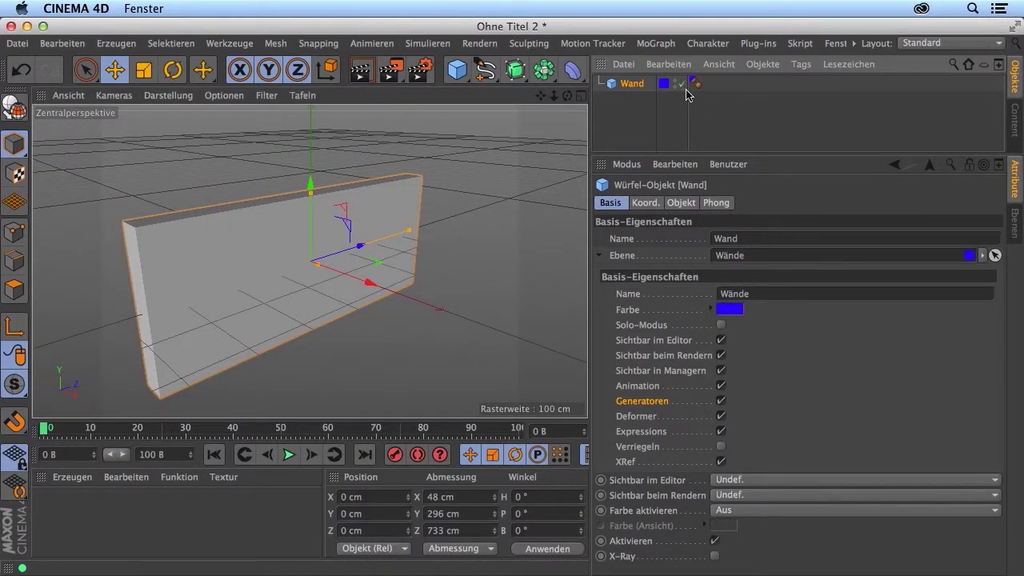
{"action": "left_click", "coordinate": [683, 84]}
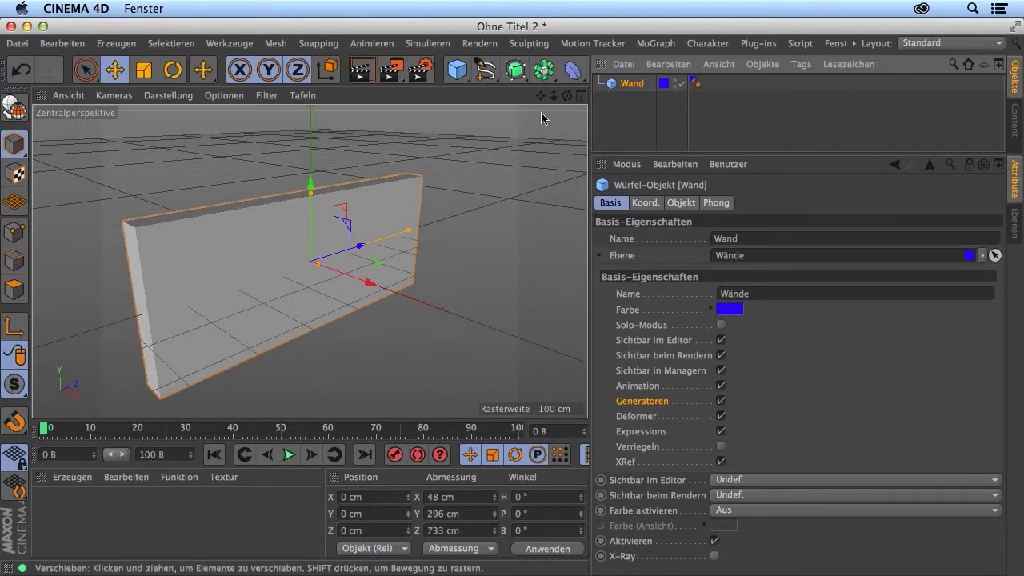
- Resize the wall to X 65.916 cm and Z 724.082 cm, then re-check Generatoren
{"action": "left_click_drag", "start_coordinate": [544, 119], "coordinate": [405, 226], "text": "alt"}
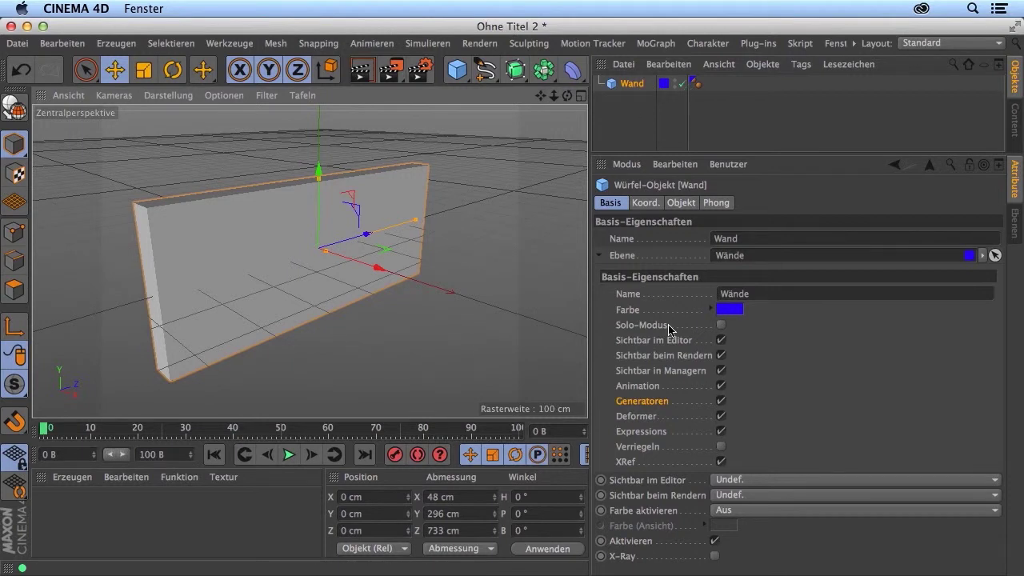
{"action": "left_click", "coordinate": [722, 401]}
{"action": "left_click_drag", "start_coordinate": [415, 221], "coordinate": [414, 228]}
{"action": "left_click_drag", "start_coordinate": [326, 253], "coordinate": [332, 253]}
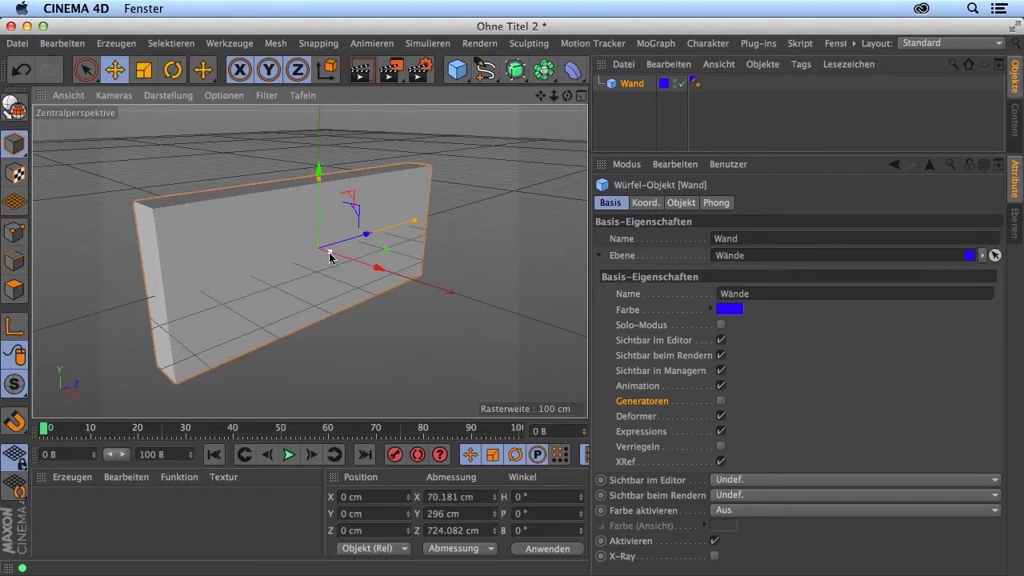
{"action": "left_click", "coordinate": [720, 401]}
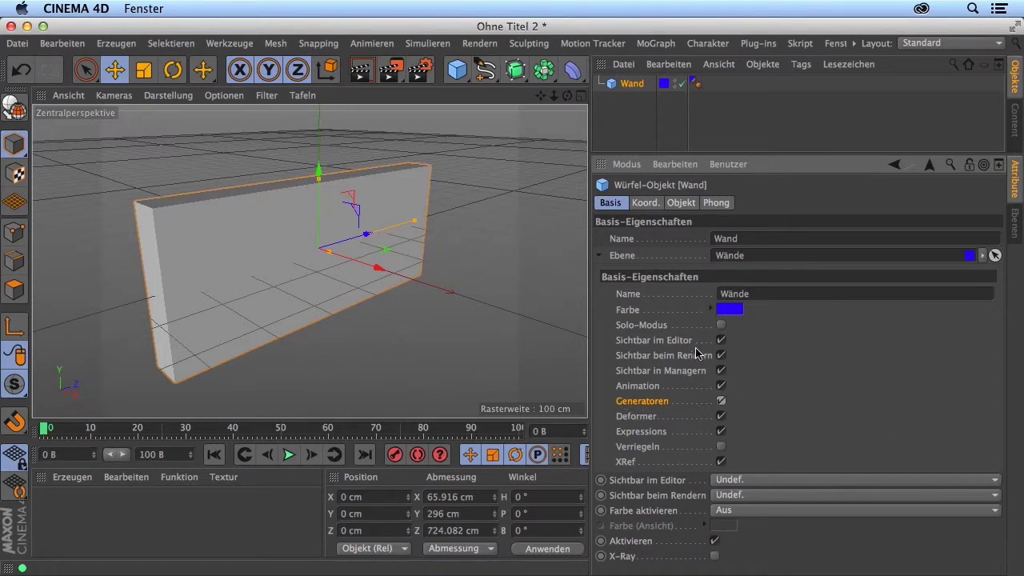
{"action": "left_click", "coordinate": [648, 326]}
- Add a Kugel sphere and switch the viewport display to shaded
{"action": "left_click", "coordinate": [464, 80]}
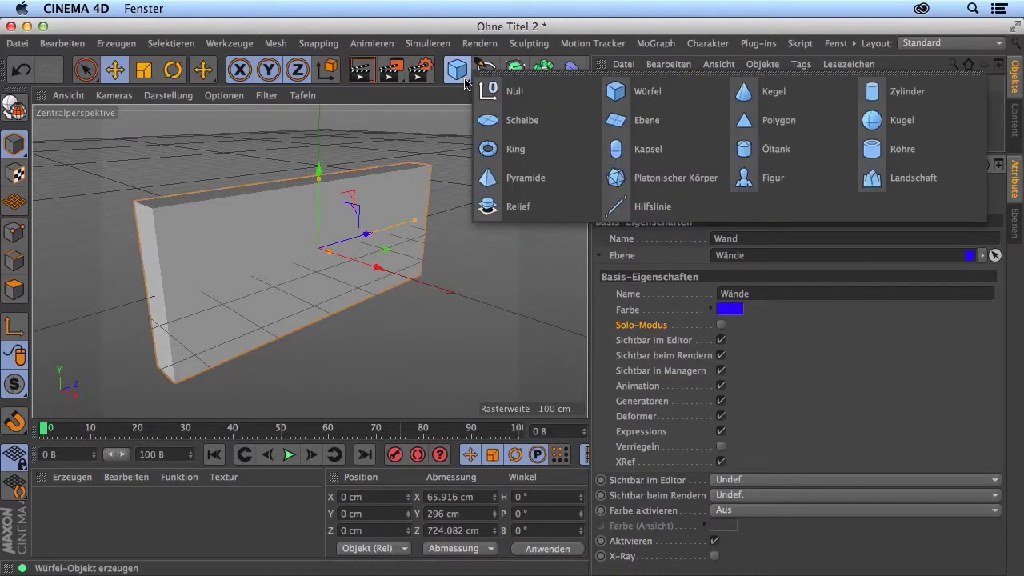
{"action": "left_click", "coordinate": [880, 120]}
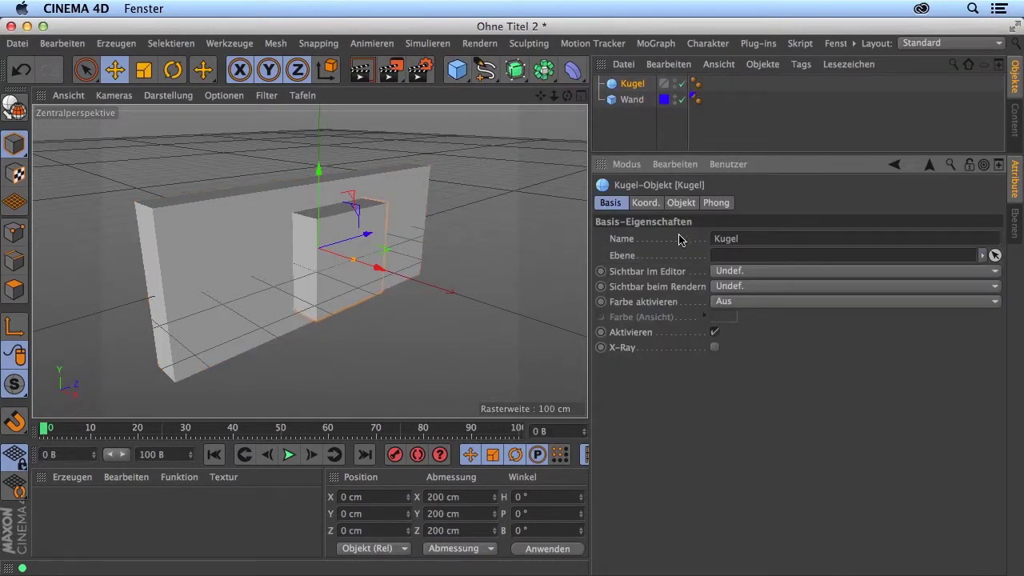
{"action": "left_click", "coordinate": [169, 96]}
{"action": "left_click", "coordinate": [184, 261]}
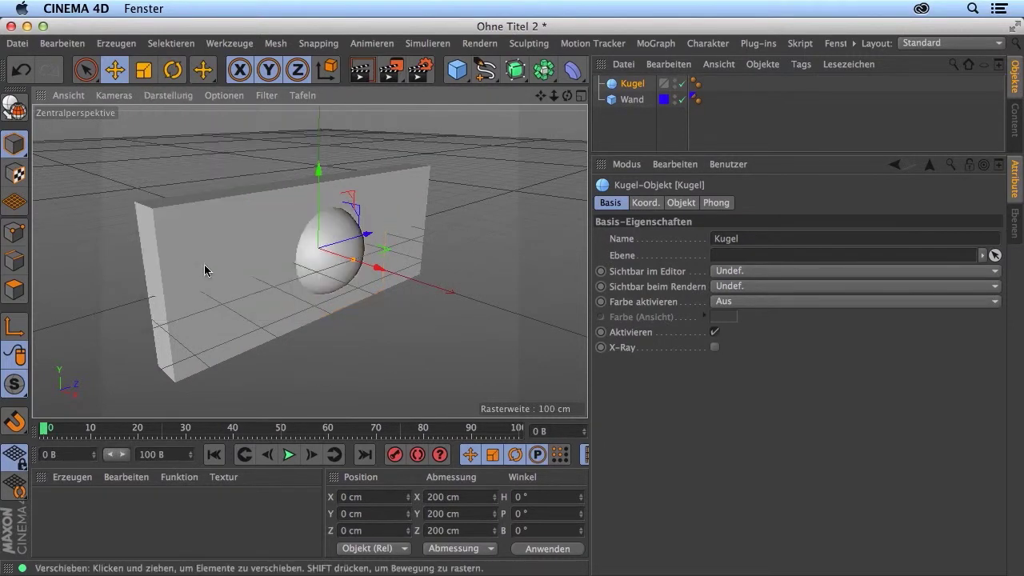
- Move the Kugel along X to 156.885 cm beside the wall
{"action": "left_click_drag", "start_coordinate": [425, 288], "coordinate": [467, 300]}
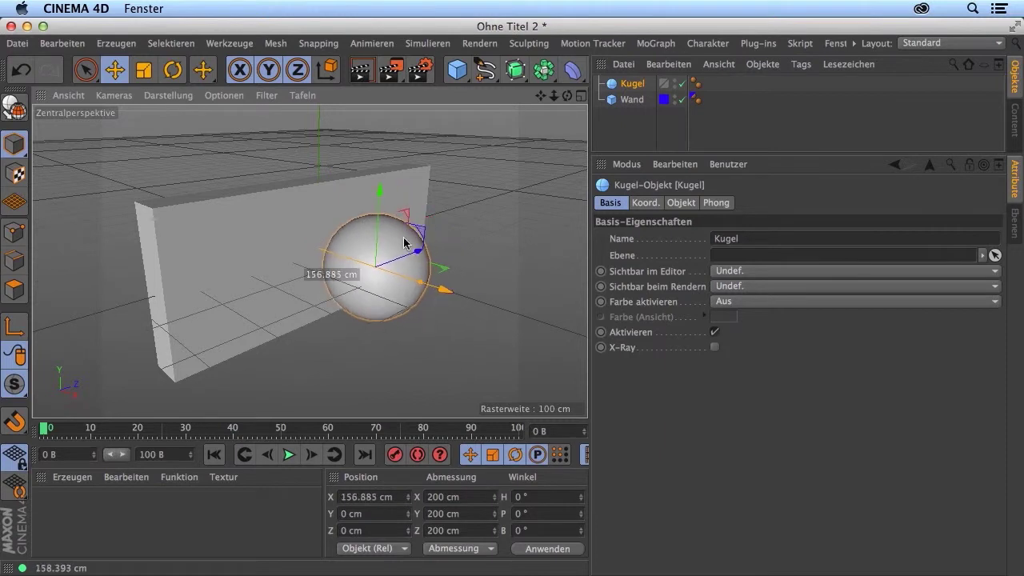
{"action": "left_click", "coordinate": [157, 96]}
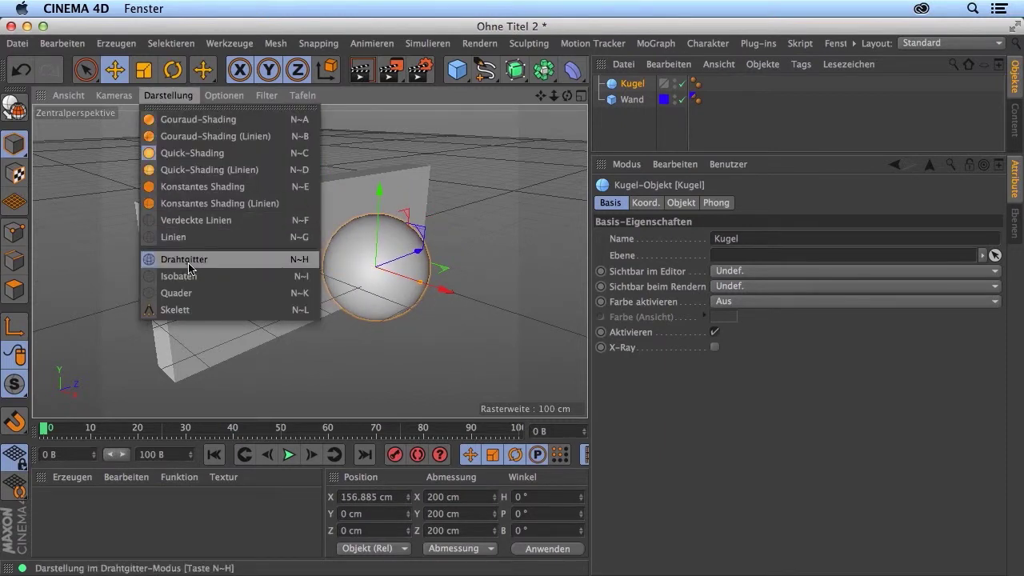
{"action": "left_click", "coordinate": [171, 120]}
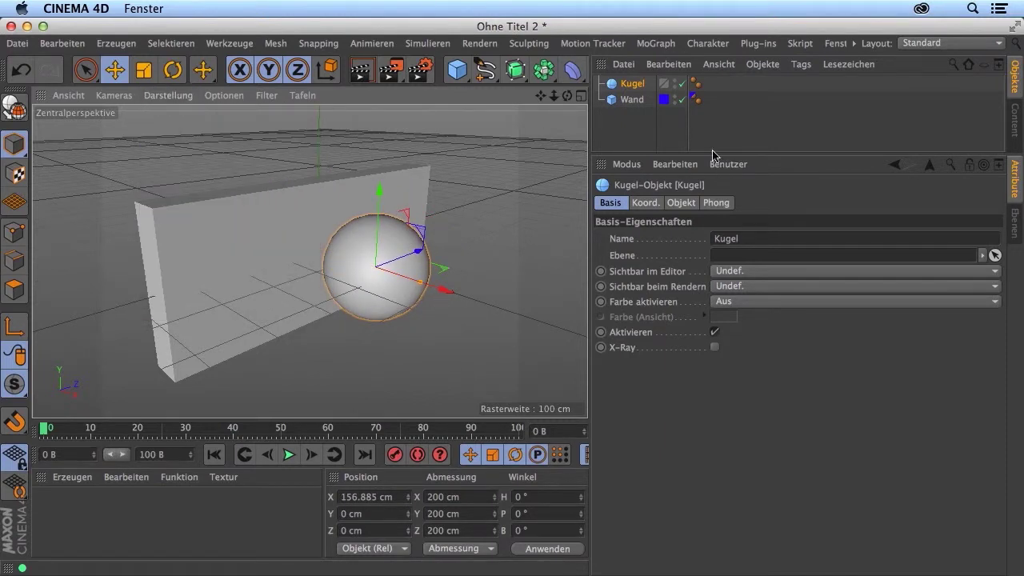
- Select Wand and toggle the Wände layer's Generatoren repeatedly, ending with it off
{"action": "left_click", "coordinate": [636, 100]}
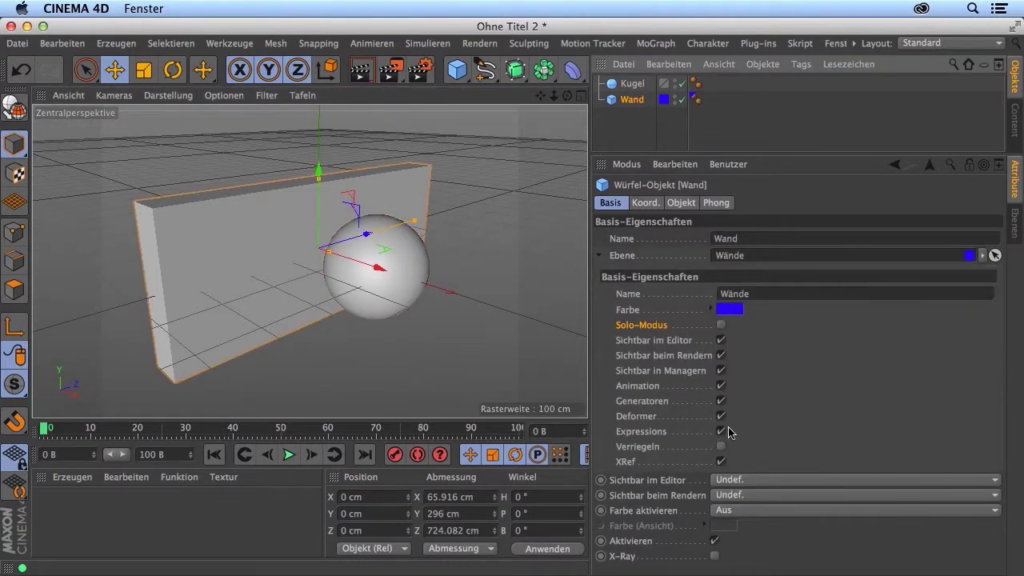
{"action": "left_click", "coordinate": [720, 401]}
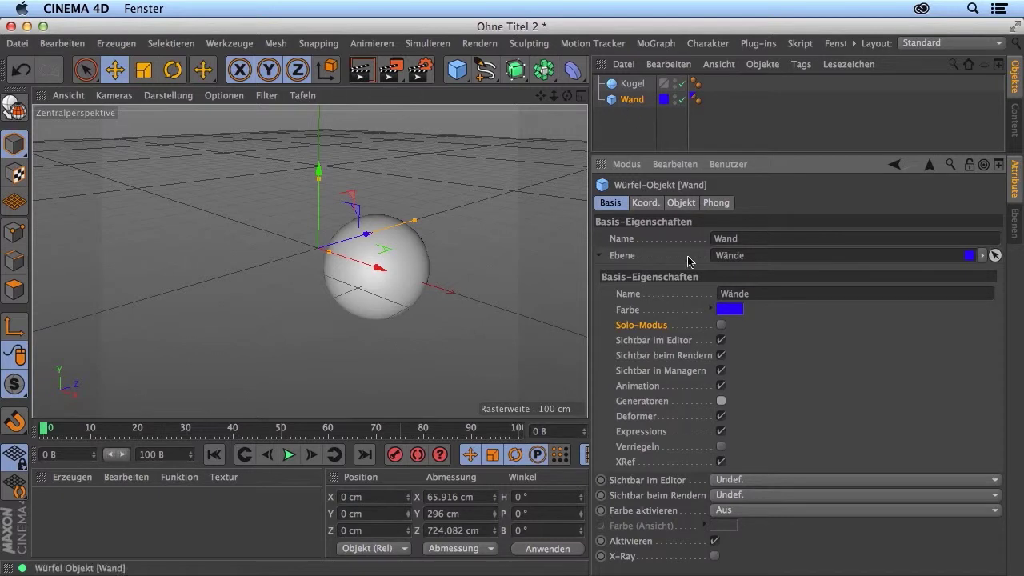
{"action": "left_click", "coordinate": [645, 403]}
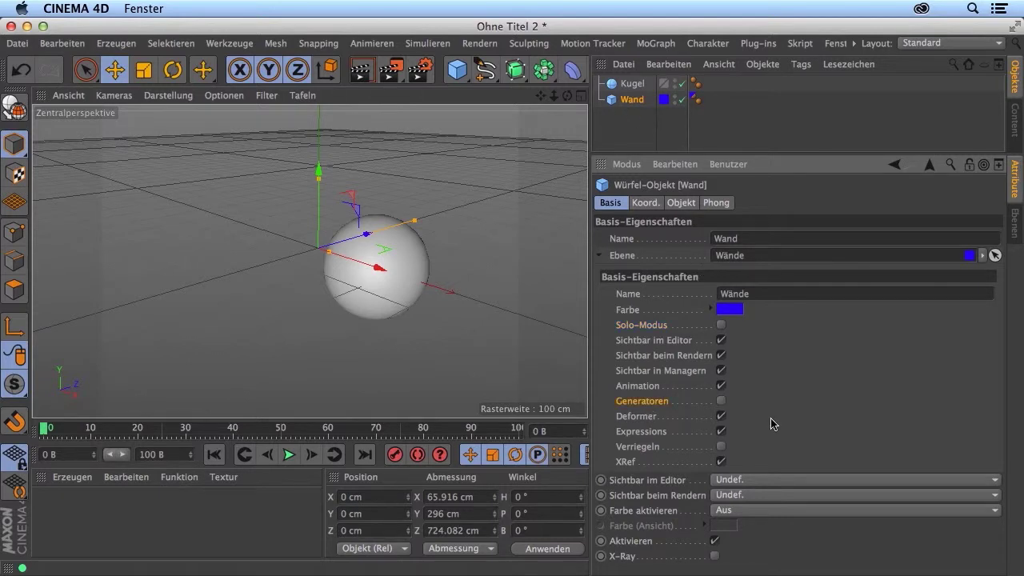
{"action": "left_click", "coordinate": [721, 401]}
{"action": "left_click", "coordinate": [721, 401]}
{"action": "left_click", "coordinate": [721, 401]}
{"action": "left_click", "coordinate": [721, 402]}
{"action": "left_click", "coordinate": [721, 401]}
{"action": "left_click", "coordinate": [721, 401]}
{"action": "left_click", "coordinate": [721, 401]}
{"action": "left_click", "coordinate": [721, 402]}
{"action": "left_click", "coordinate": [720, 402]}
{"action": "left_click", "coordinate": [721, 402]}
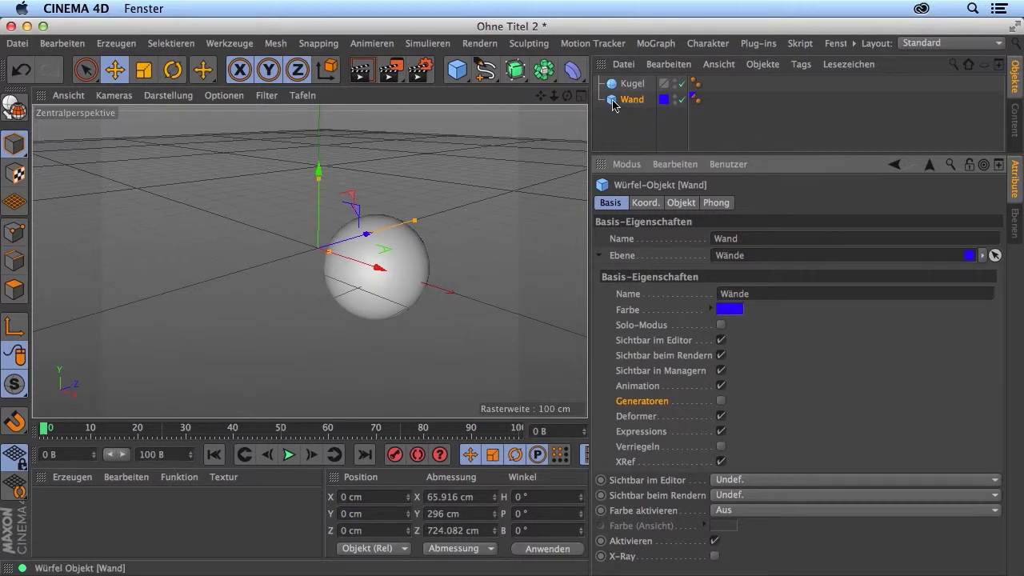
{"action": "left_click", "coordinate": [721, 401]}
{"action": "left_click", "coordinate": [721, 401]}
{"action": "left_click", "coordinate": [721, 400]}
{"action": "left_click", "coordinate": [720, 401]}
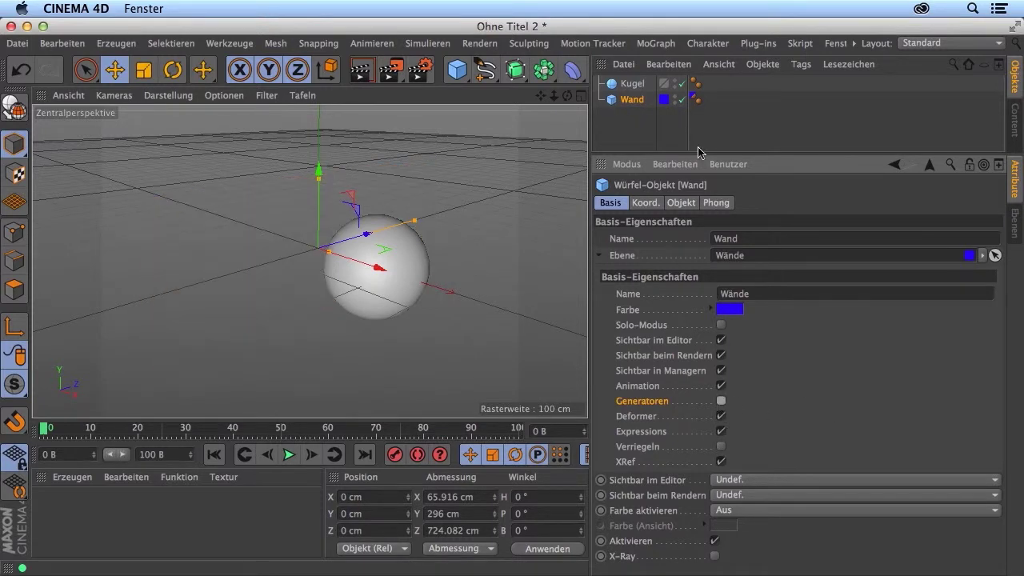
- Toggle Wand's enable check several times, ending with Wand and Generatoren both on
{"action": "left_click", "coordinate": [681, 99]}
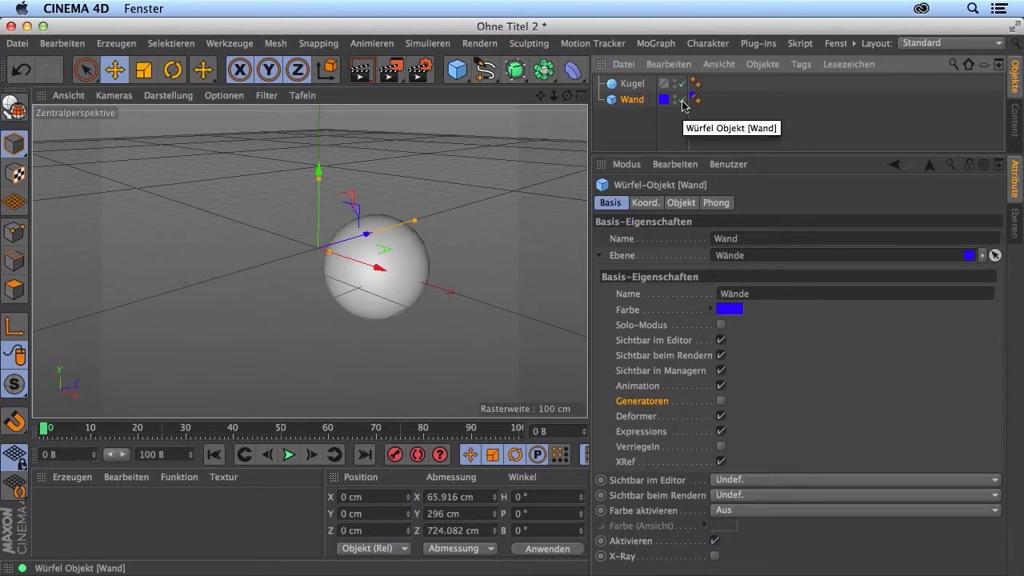
{"action": "left_click", "coordinate": [721, 401]}
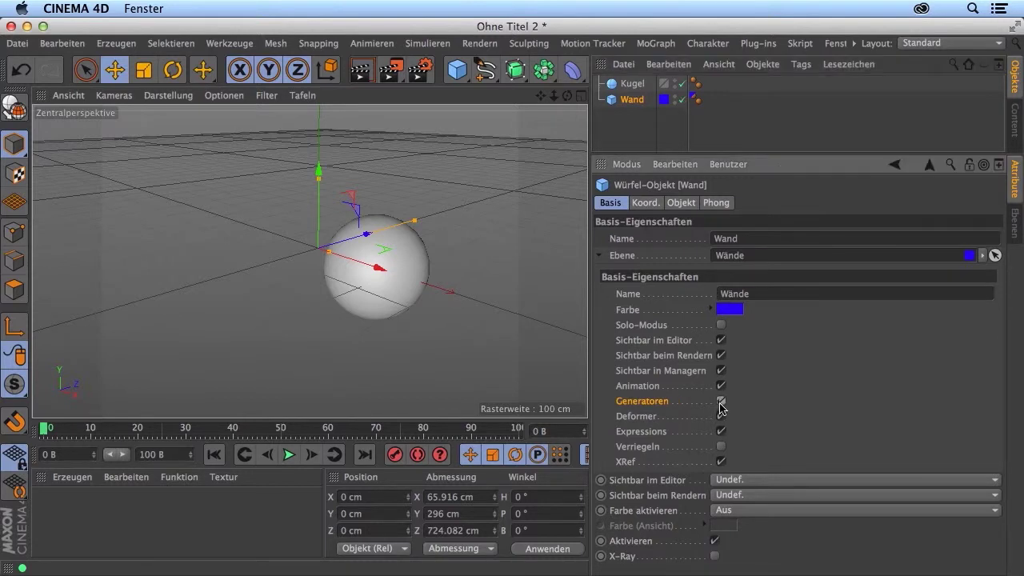
{"action": "left_click", "coordinate": [682, 99]}
{"action": "left_click", "coordinate": [682, 99]}
{"action": "left_click", "coordinate": [682, 99]}
{"action": "left_click", "coordinate": [683, 99]}
{"action": "left_click", "coordinate": [683, 99]}
{"action": "left_click", "coordinate": [682, 99]}
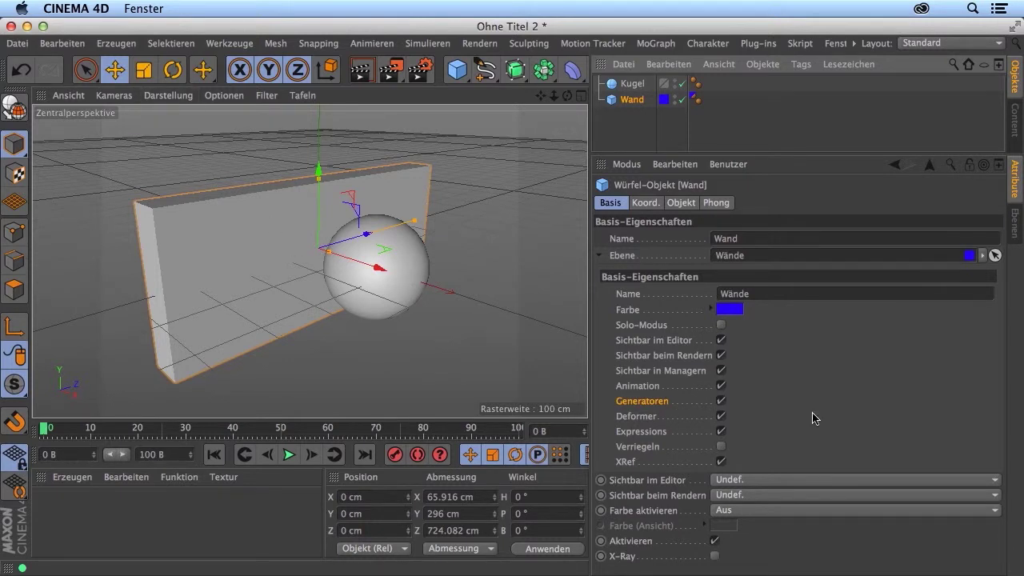
{"action": "left_click", "coordinate": [620, 324], "text": "shift"}
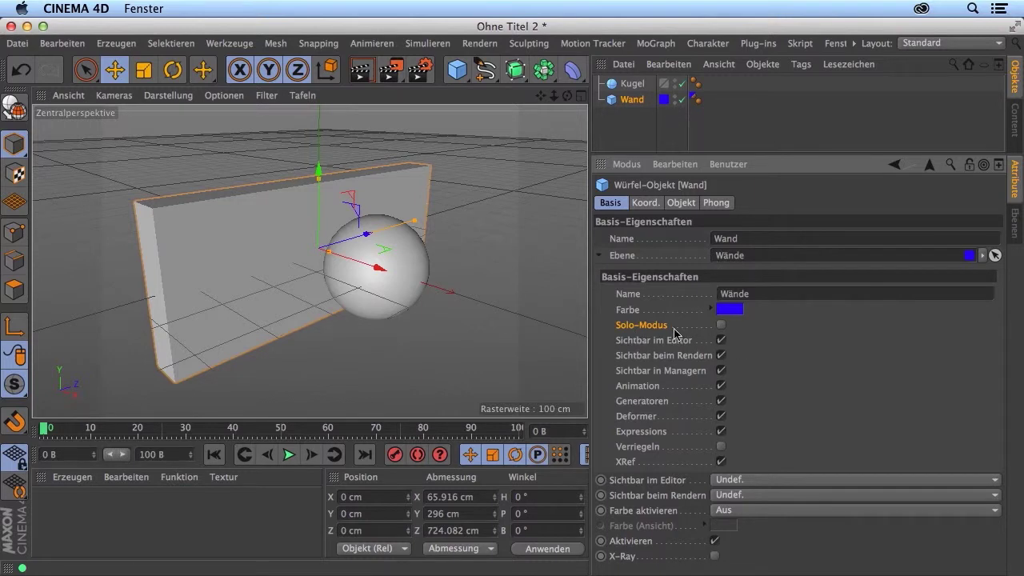
- Toggle the Wände layer's Solo-Modus on and off repeatedly, leave it off, and collapse the layer settings
{"action": "left_click", "coordinate": [721, 326]}
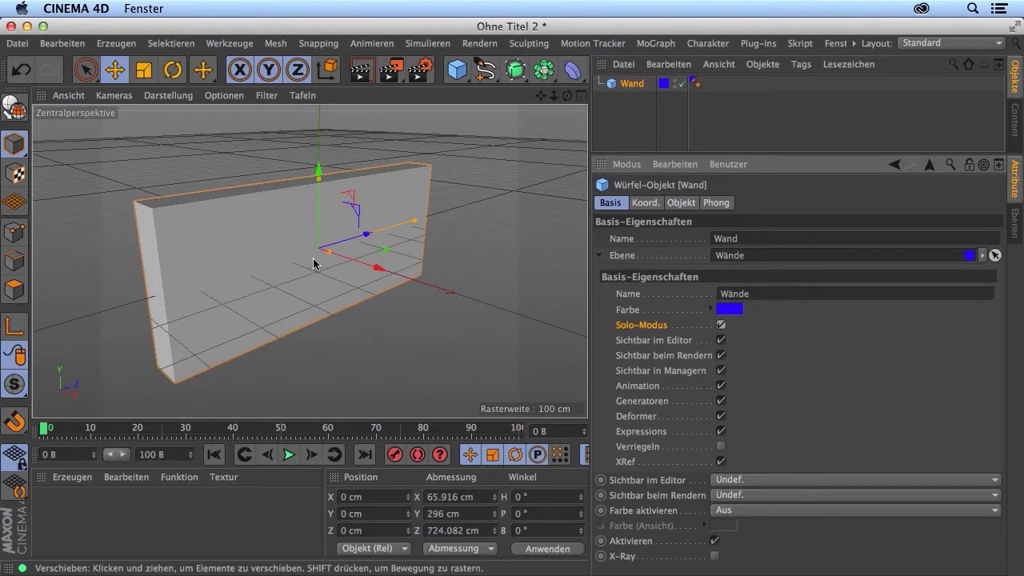
{"action": "left_click", "coordinate": [721, 325]}
{"action": "left_click", "coordinate": [721, 325]}
{"action": "left_click", "coordinate": [721, 326]}
{"action": "left_click", "coordinate": [720, 325]}
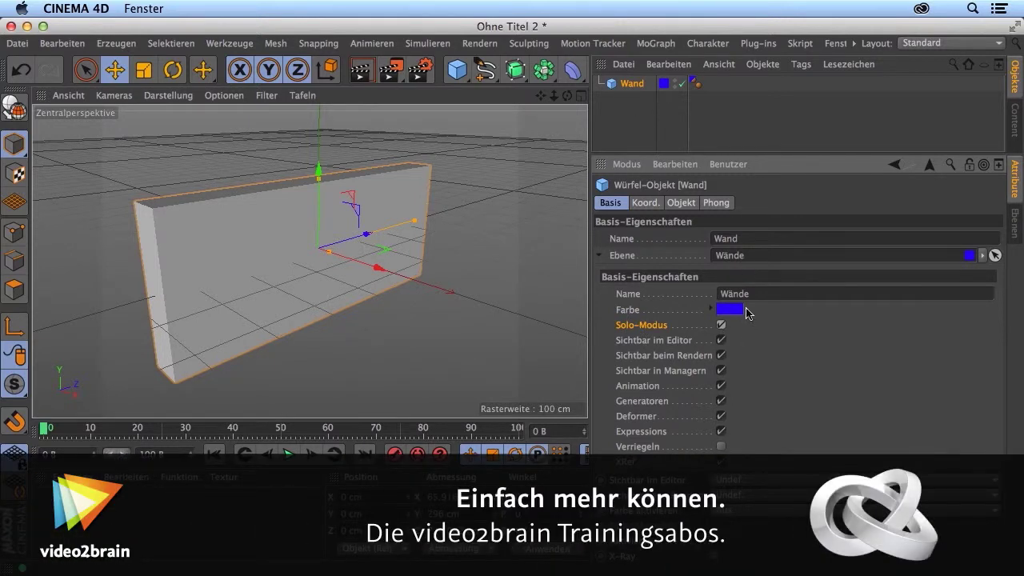
{"action": "left_click", "coordinate": [721, 325]}
{"action": "left_click", "coordinate": [721, 325]}
{"action": "left_click", "coordinate": [721, 324]}
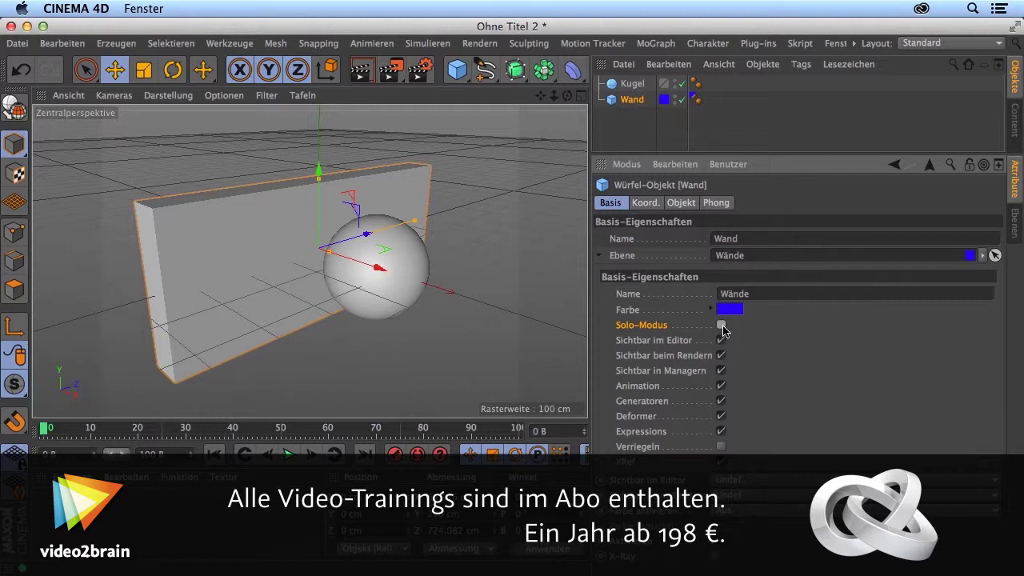
{"action": "left_click", "coordinate": [721, 325]}
{"action": "left_click", "coordinate": [721, 325]}
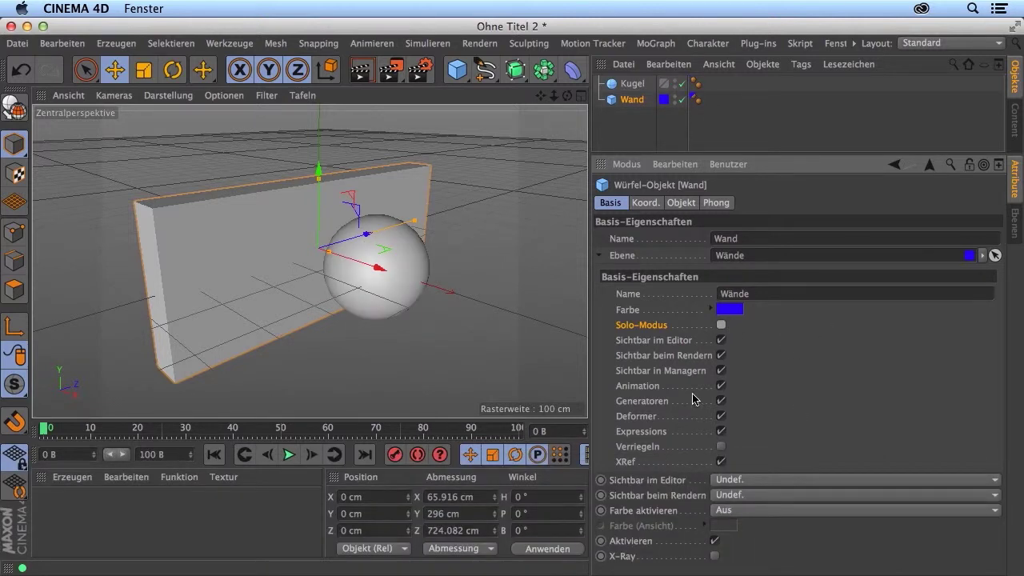
{"action": "left_click", "coordinate": [598, 255]}
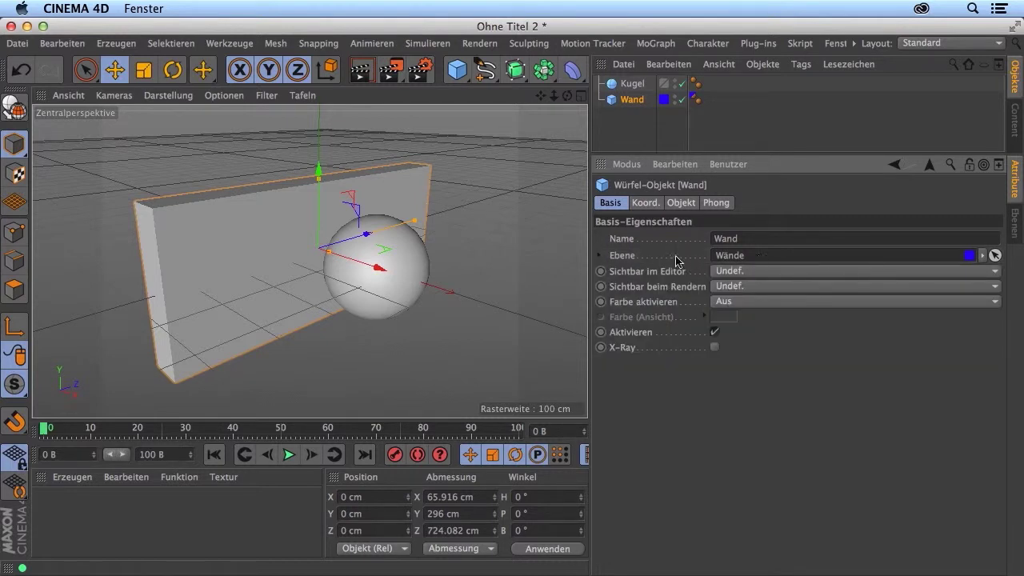
- Open the layer manager and rename the Wände layer, keeping the name Wände
{"action": "left_click", "coordinate": [598, 256]}
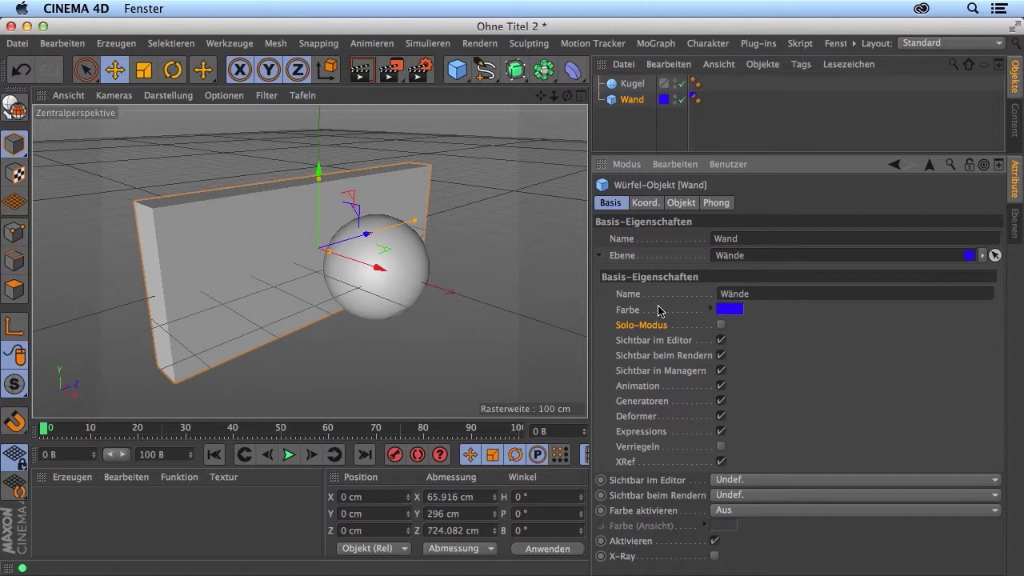
{"action": "left_click", "coordinate": [599, 256]}
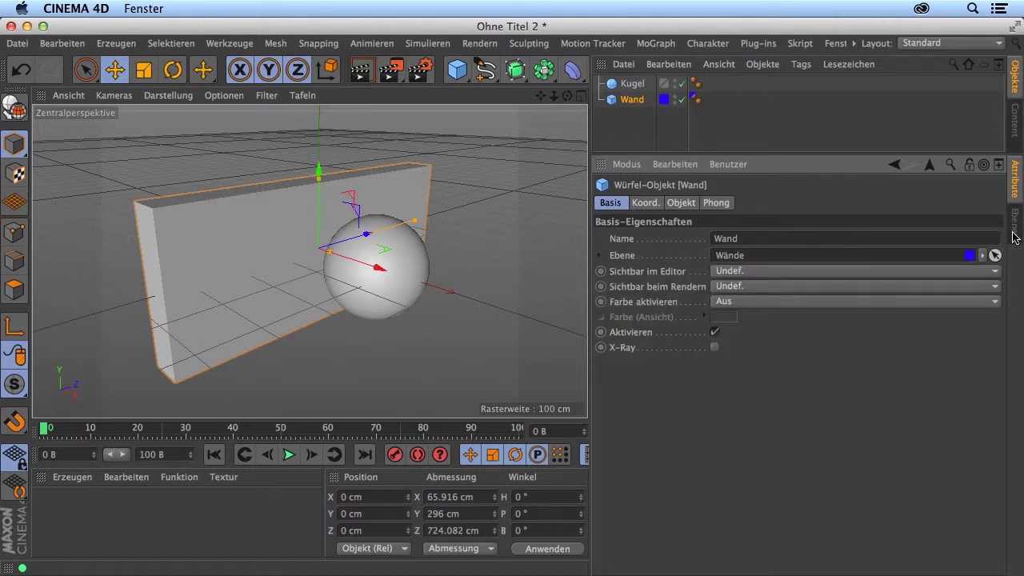
{"action": "left_click", "coordinate": [1015, 223]}
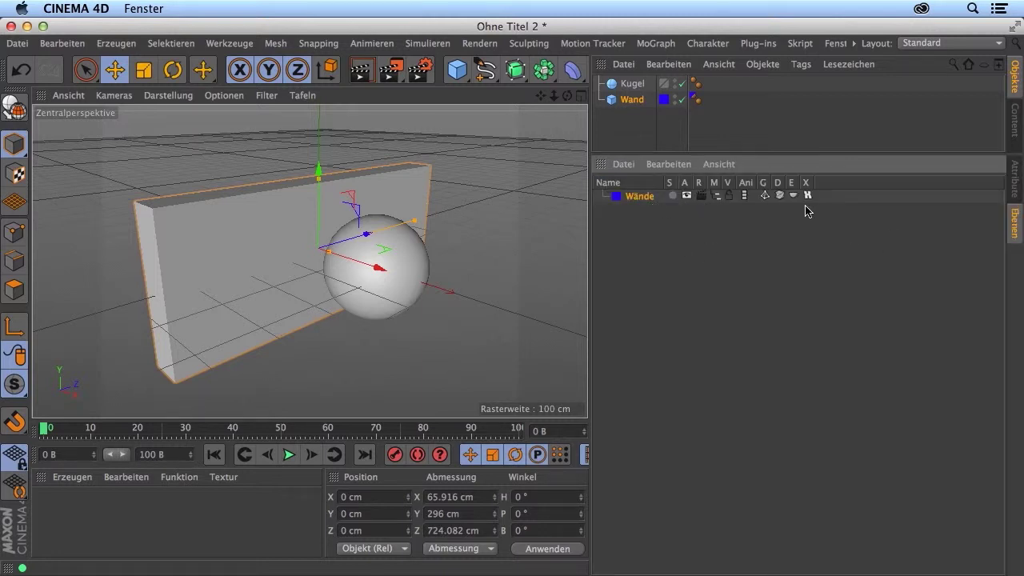
{"action": "double_click", "coordinate": [640, 196]}
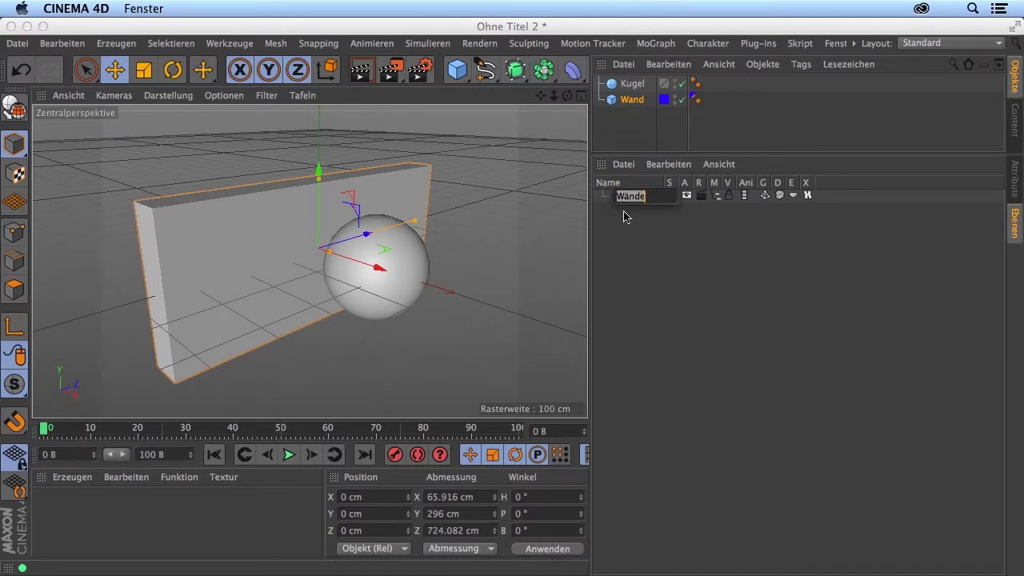
{"action": "left_click", "coordinate": [635, 235]}
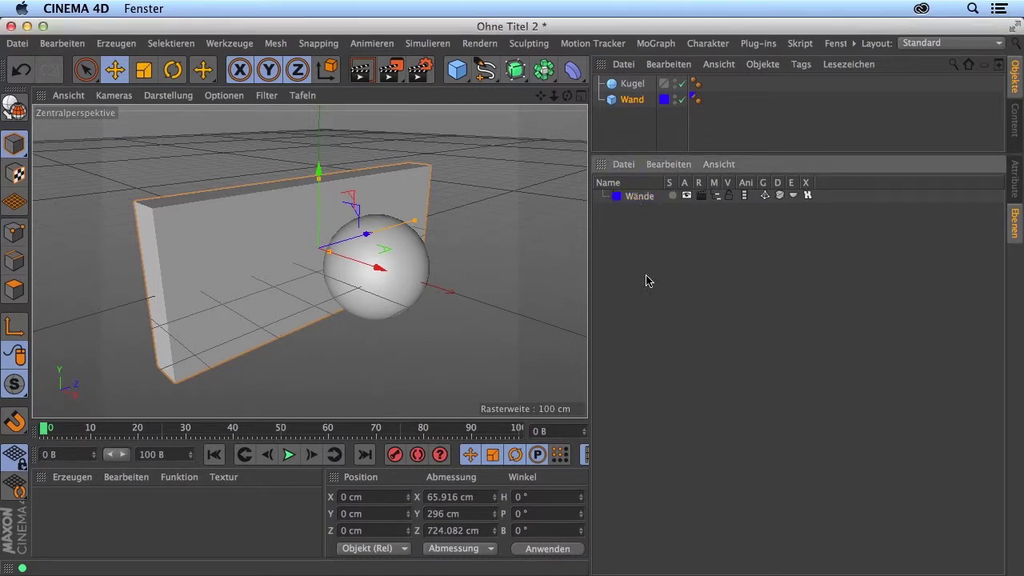
- Open the Wände layer's colour picker and cancel it, leaving the layer blue
{"action": "right_click", "coordinate": [618, 201]}
{"action": "left_click", "coordinate": [618, 202]}
{"action": "double_click", "coordinate": [618, 202]}
{"action": "left_click_drag", "start_coordinate": [693, 132], "coordinate": [515, 235]}
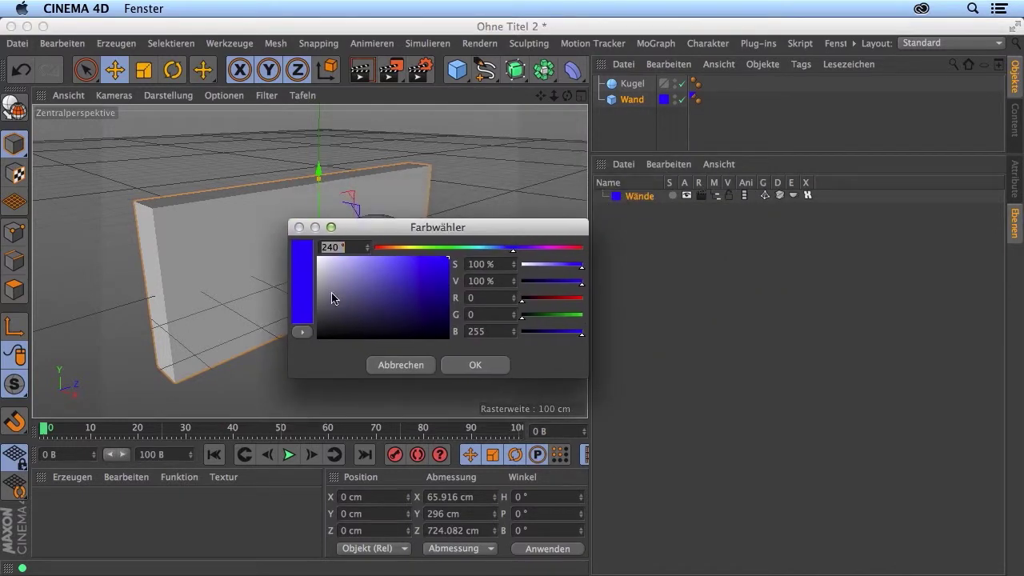
{"action": "left_click", "coordinate": [419, 361]}
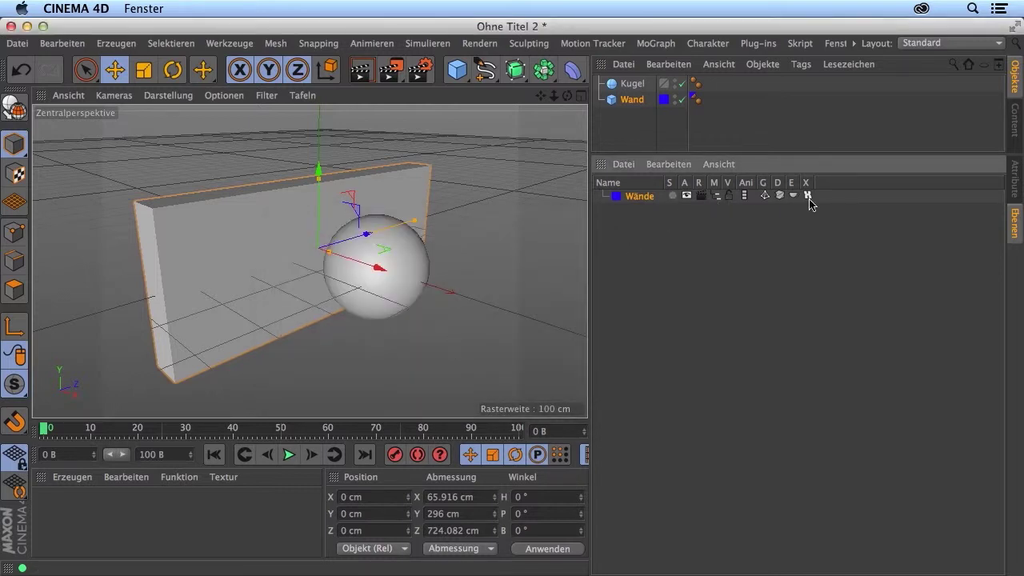
- Toggle Wände's solo, viewport and object-list visibility on and off, then lock the layer
{"action": "left_click", "coordinate": [673, 195]}
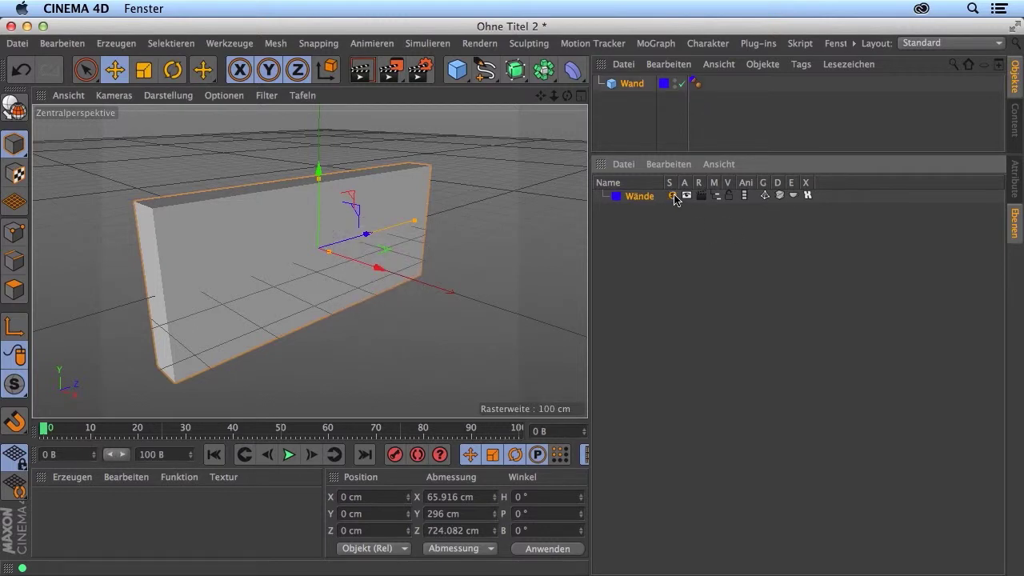
{"action": "left_click", "coordinate": [673, 196]}
{"action": "left_click", "coordinate": [686, 196]}
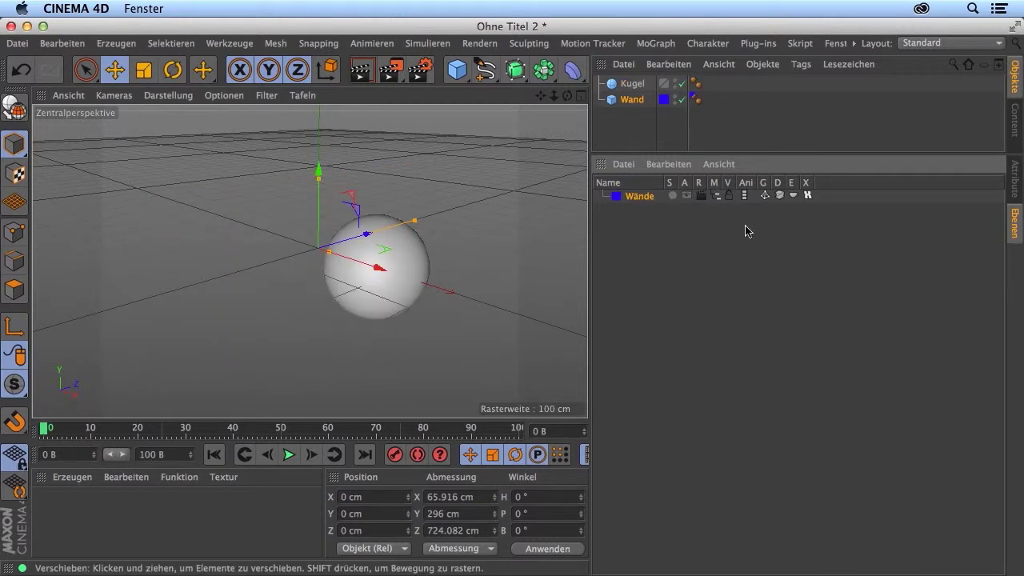
{"action": "left_click", "coordinate": [687, 196]}
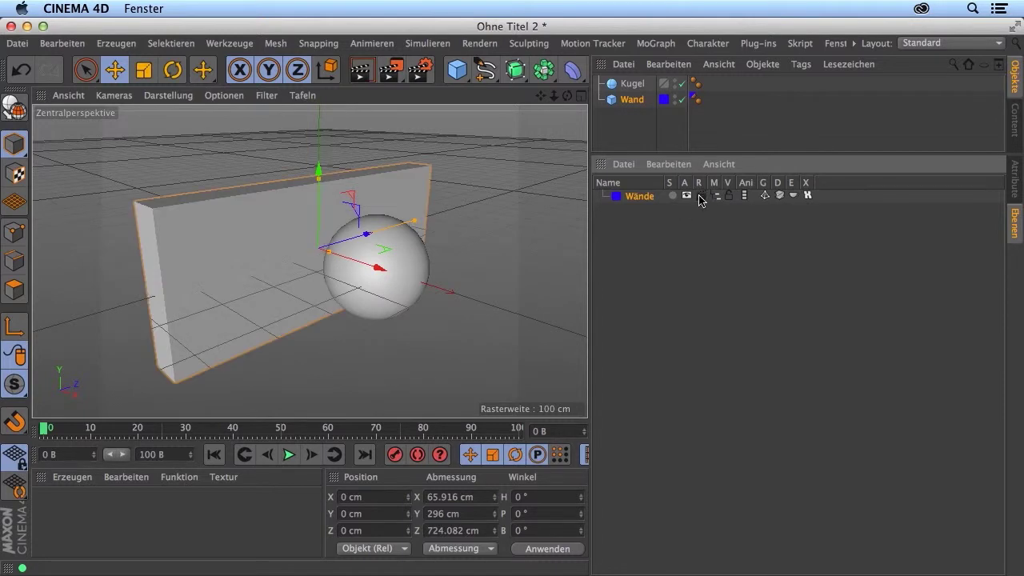
{"action": "left_click", "coordinate": [715, 195]}
{"action": "left_click", "coordinate": [714, 195]}
{"action": "left_click", "coordinate": [729, 195]}
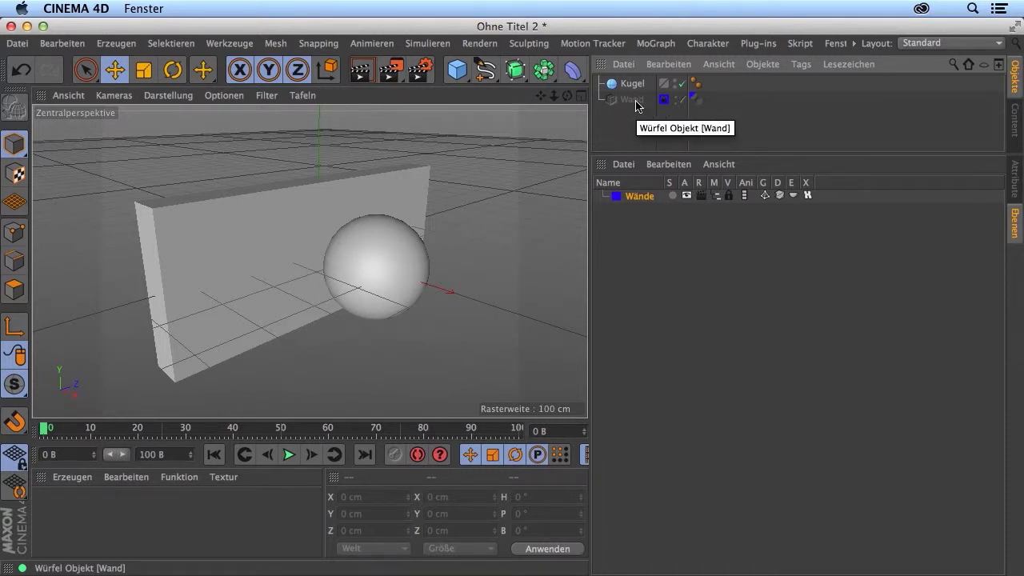
- Back in the object properties, select and deselect the Kugel sphere as a test
{"action": "left_click", "coordinate": [1014, 184]}
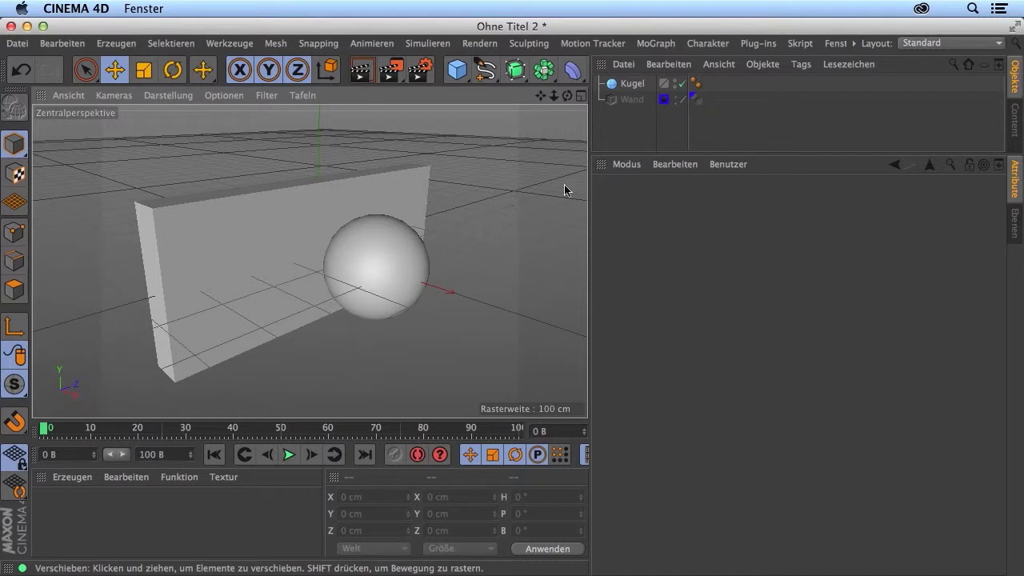
{"action": "left_click", "coordinate": [376, 264]}
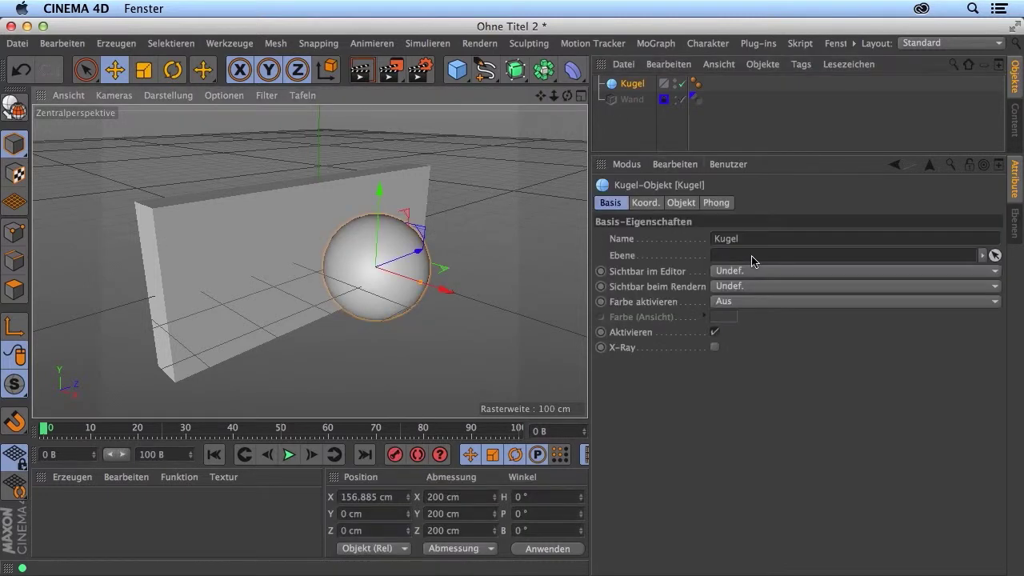
{"action": "left_click", "coordinate": [235, 267]}
{"action": "left_click", "coordinate": [352, 264]}
{"action": "left_click", "coordinate": [625, 111]}
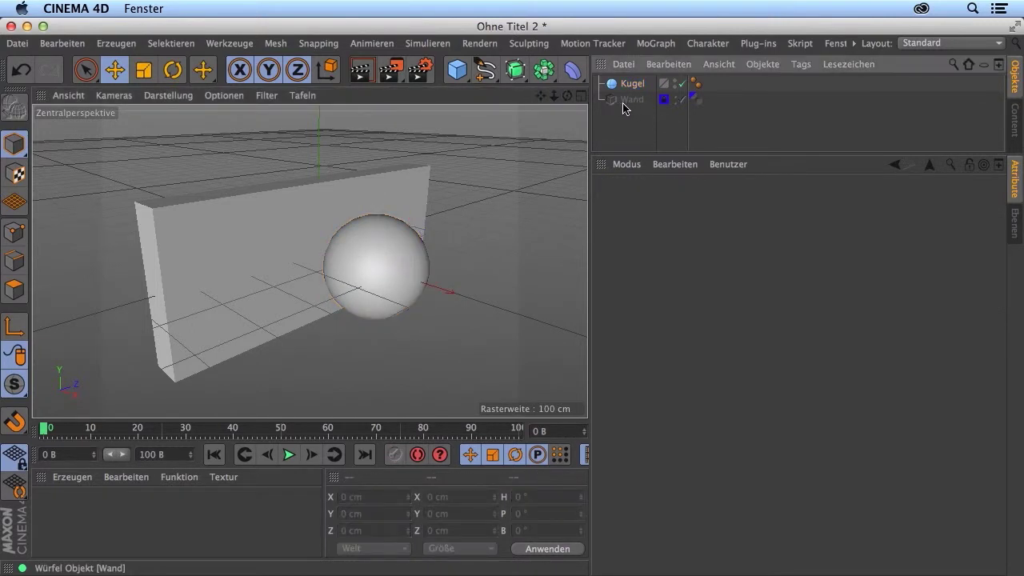
- Unlock the Wände layer in the layer manager, then select the Wand wall to view its properties
{"action": "left_click", "coordinate": [1015, 222]}
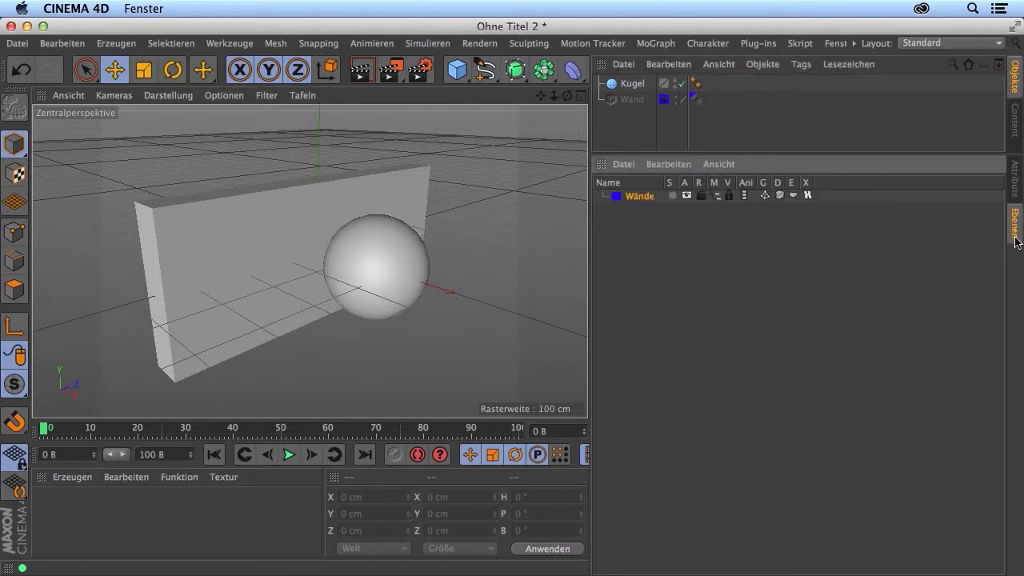
{"action": "left_click", "coordinate": [729, 195]}
{"action": "left_click", "coordinate": [1014, 176]}
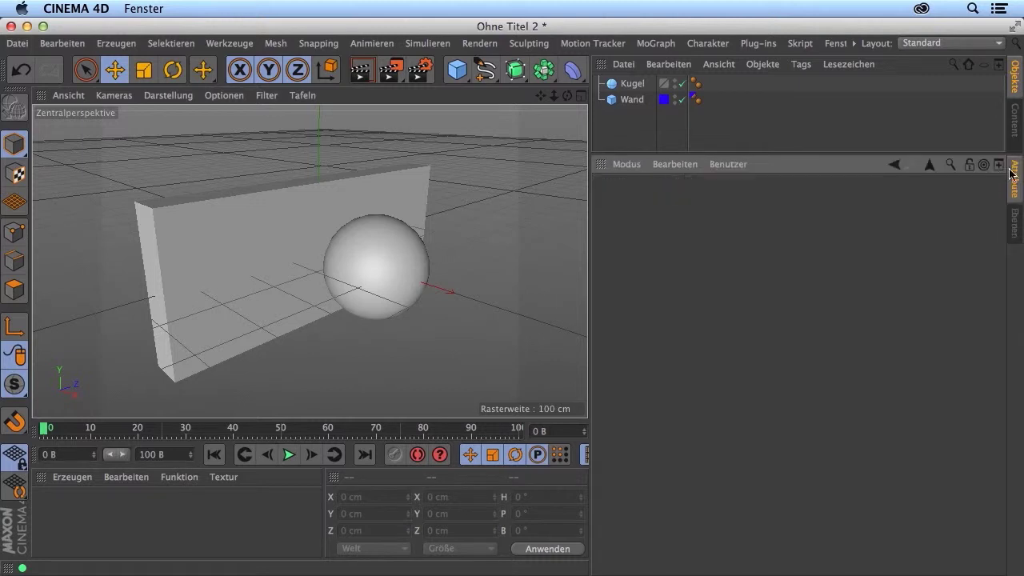
{"action": "left_click", "coordinate": [633, 99]}
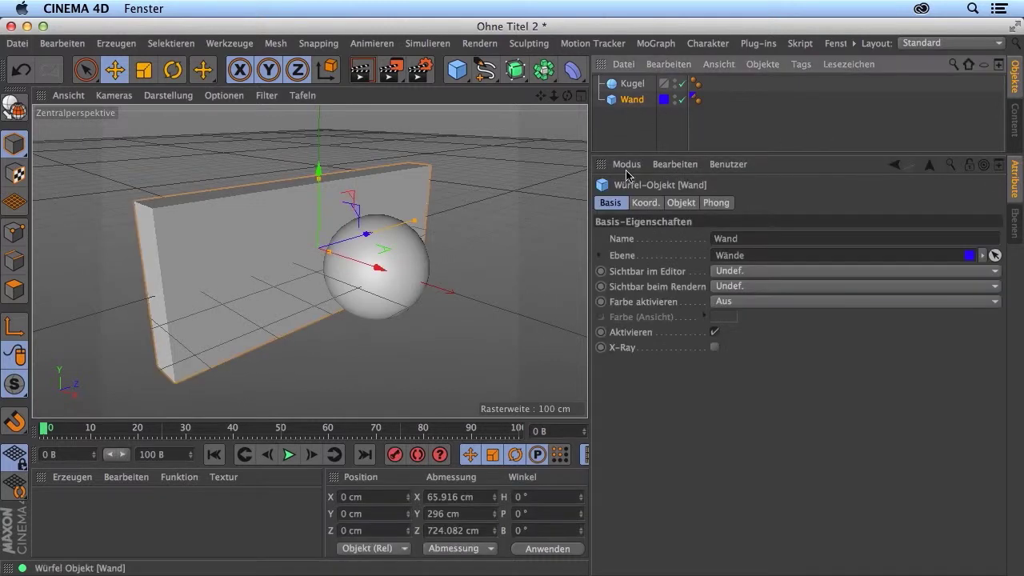
{"action": "left_click", "coordinate": [598, 256]}
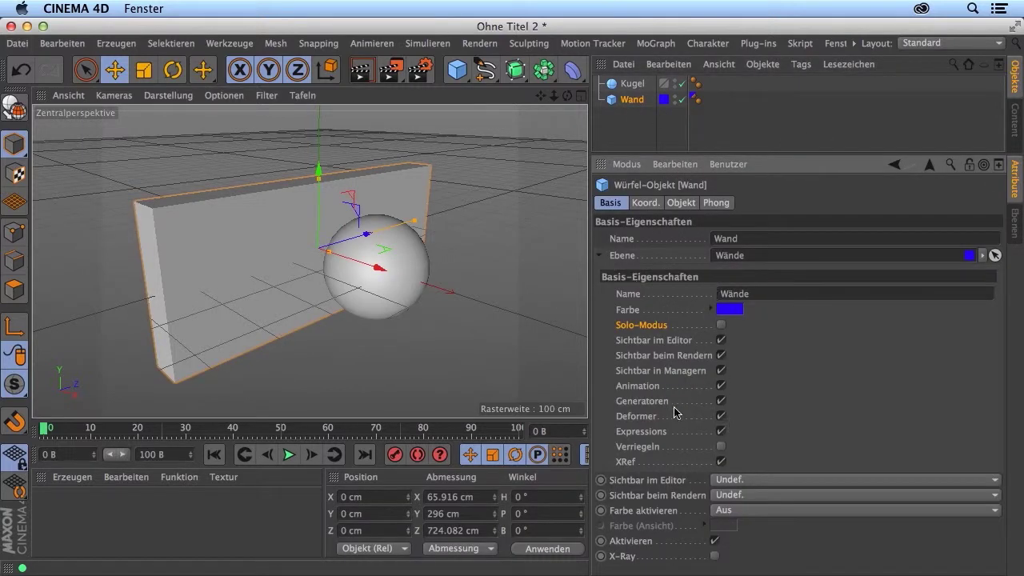
{"action": "left_click", "coordinate": [721, 447]}
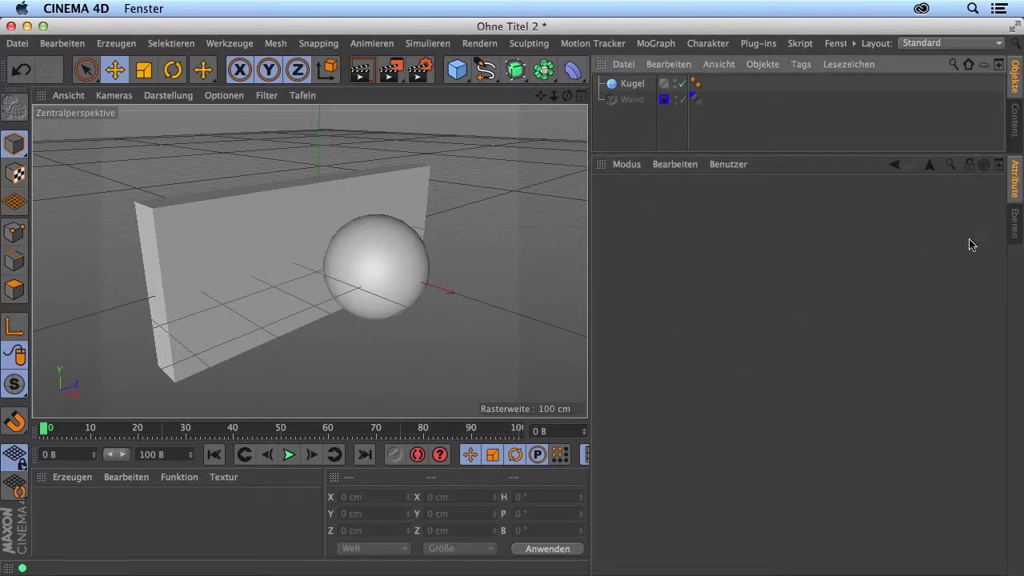
{"action": "left_click", "coordinate": [1015, 224]}
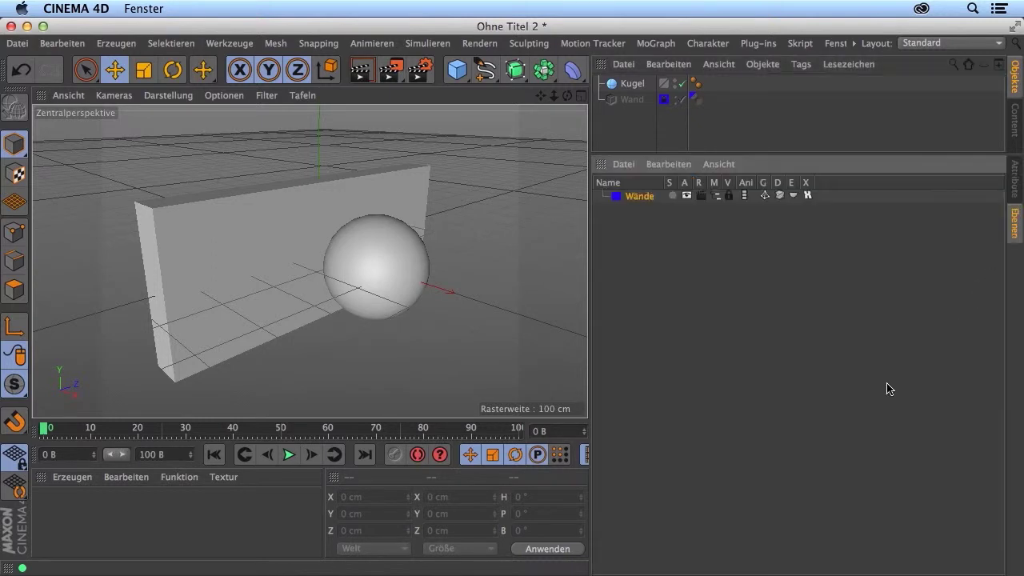
{"action": "left_click", "coordinate": [730, 202]}
{"action": "left_click", "coordinate": [1015, 181]}
{"action": "left_click", "coordinate": [635, 100]}
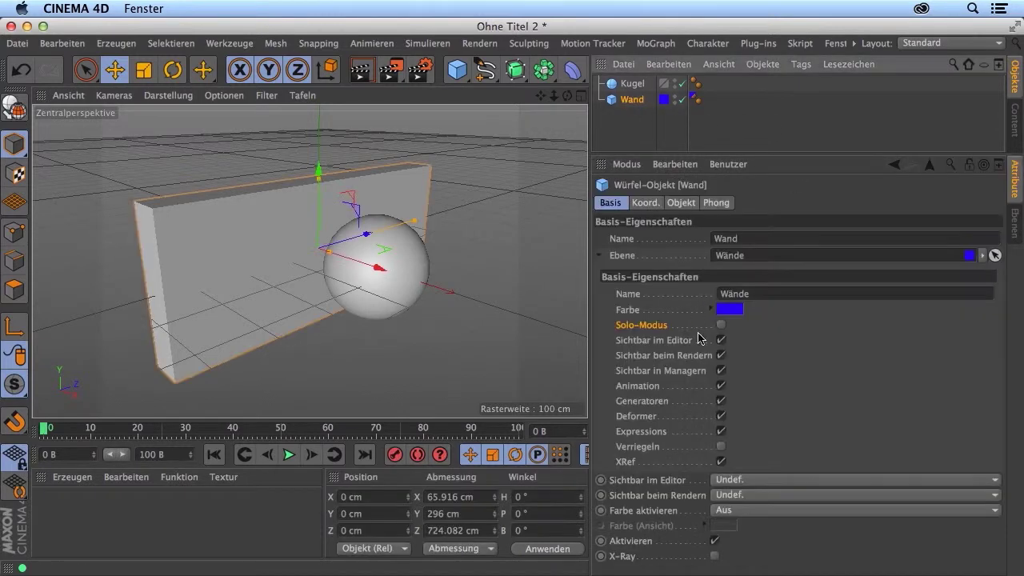
{"action": "left_click", "coordinate": [599, 256]}
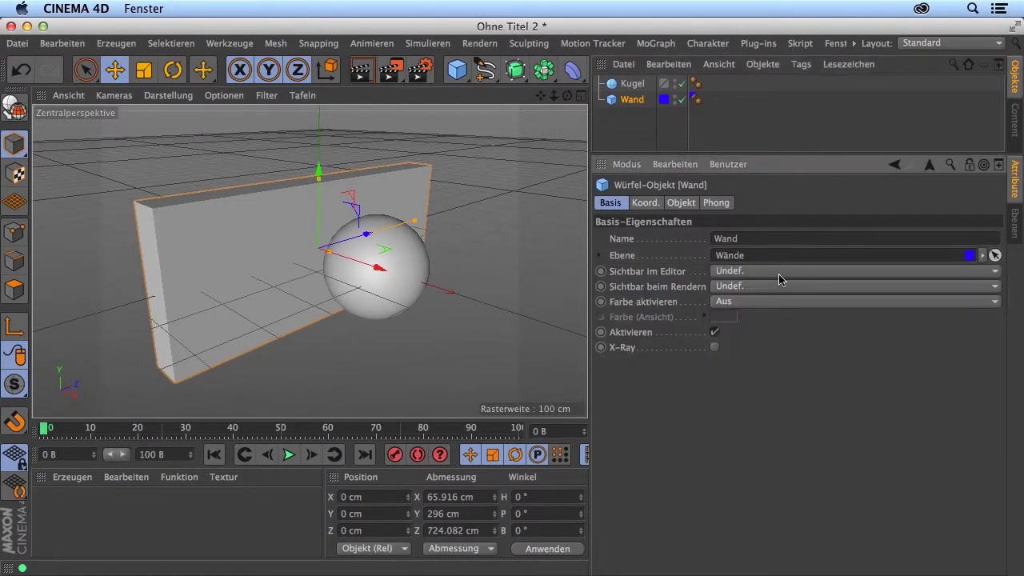